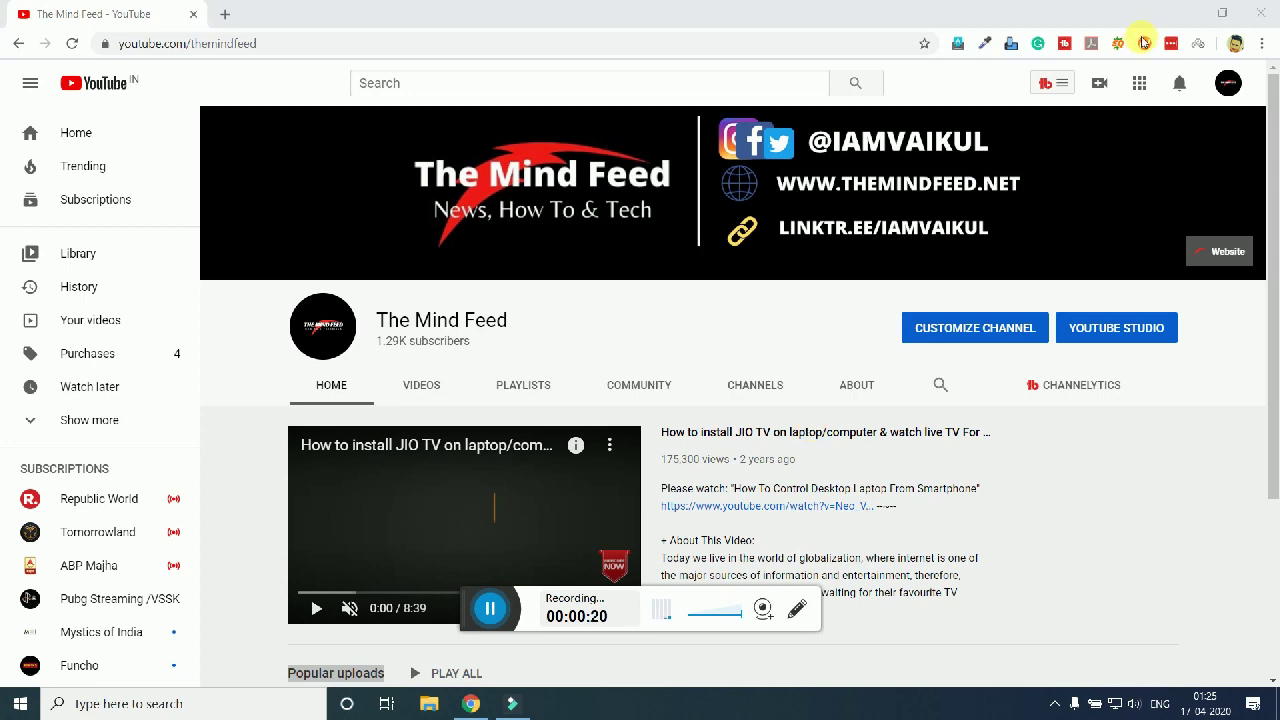
- Launch Filmora 9, start a new project and dismiss the Live Update notice
left_click(1183, 13)
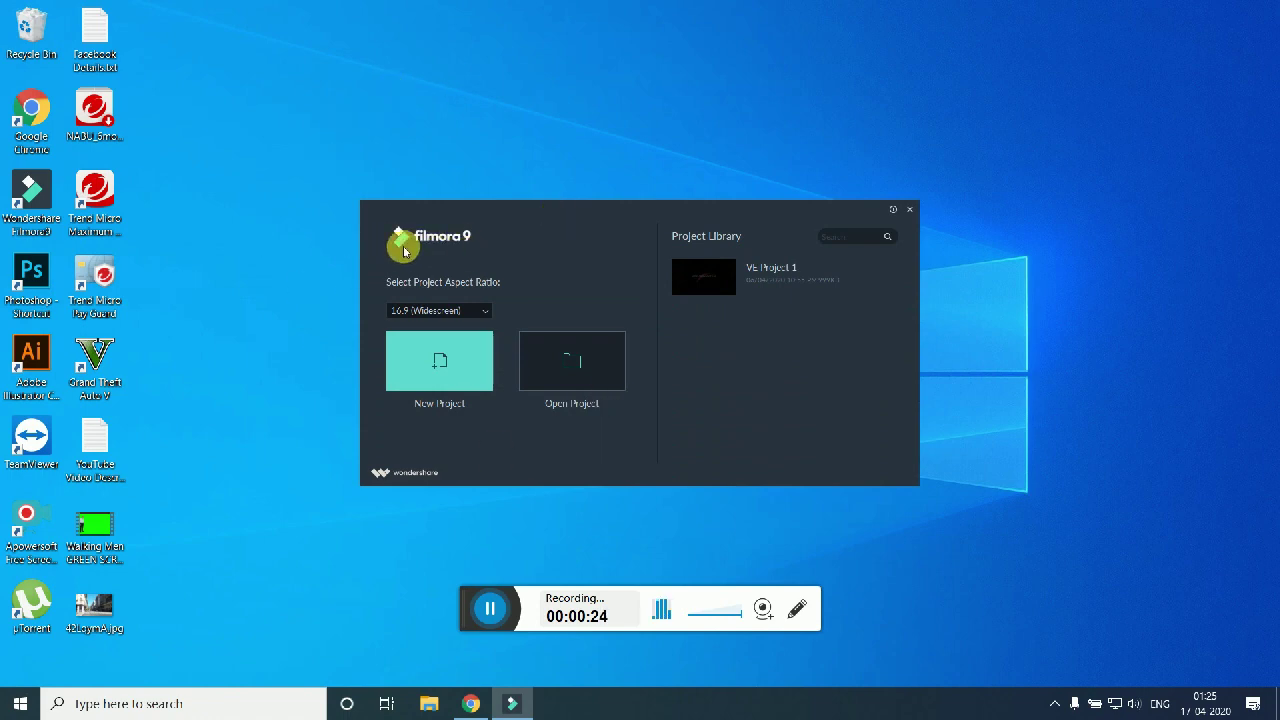
left_click(428, 368)
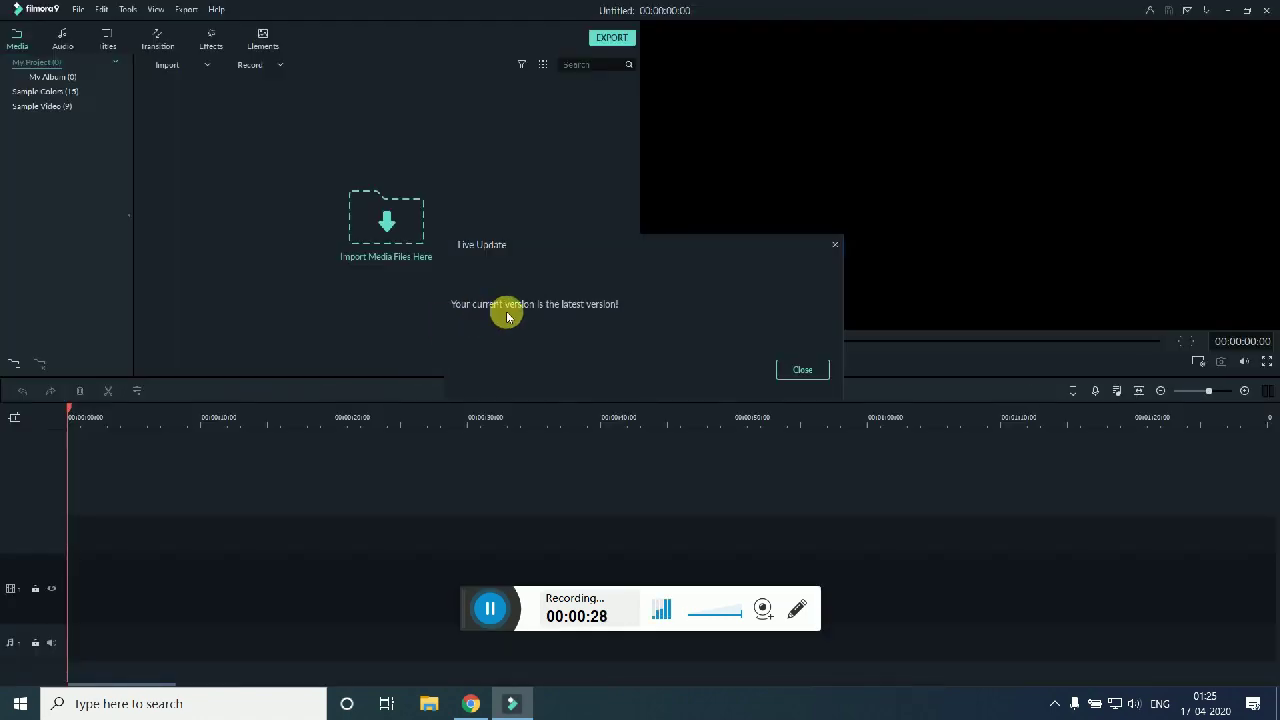
left_click(812, 369)
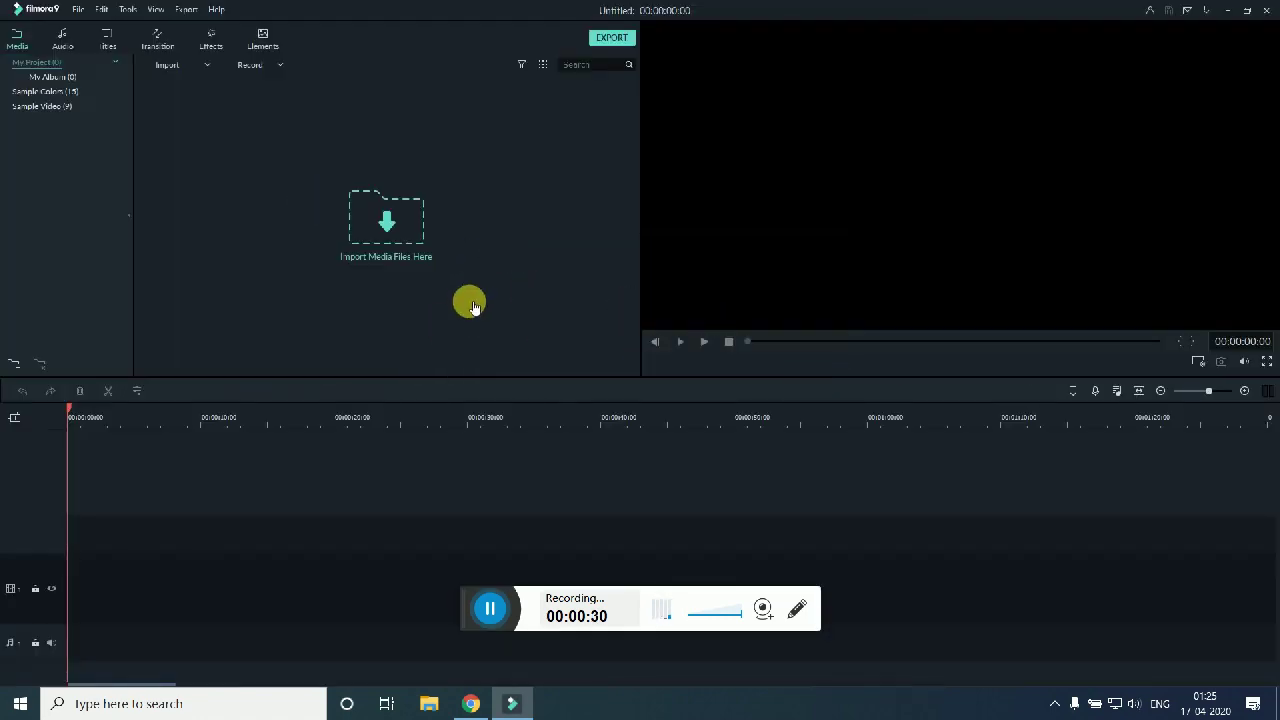
- Import 42LqymA.jpg and Walking Men GREEN SCREEN FOOTATGE.mp4 from the Desktop into the media library
left_click(392, 246)
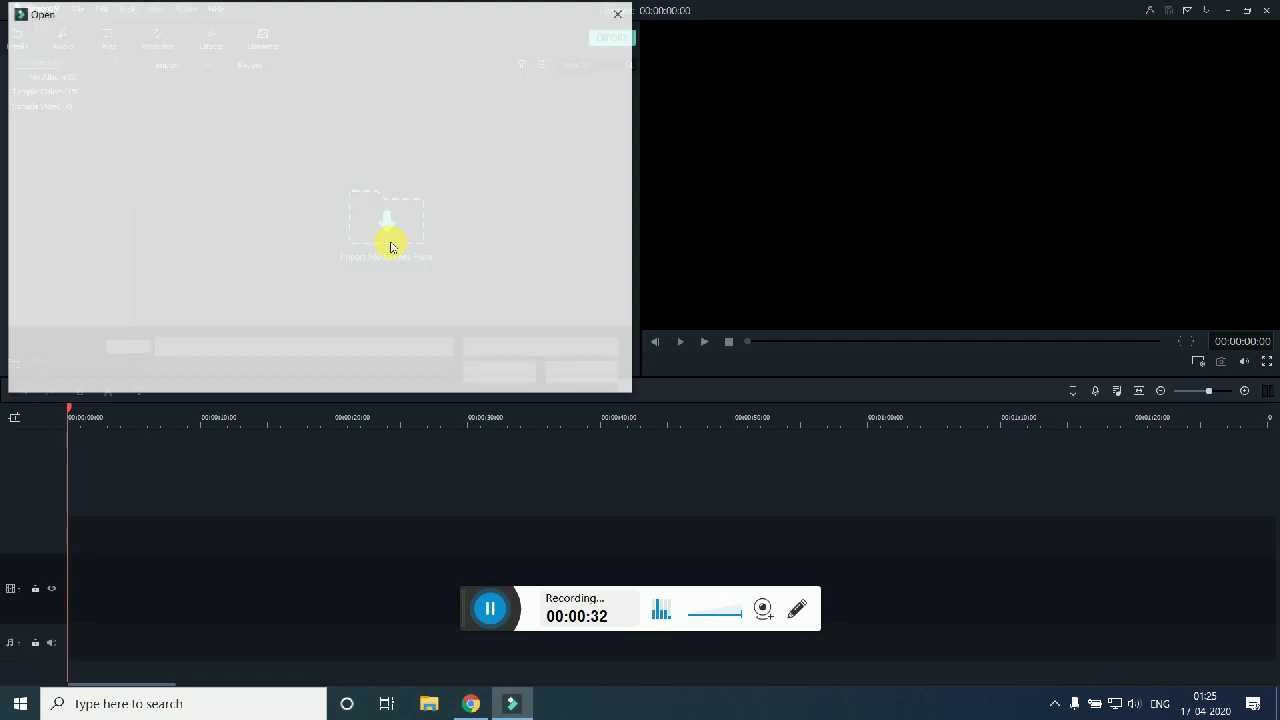
left_click(53, 144)
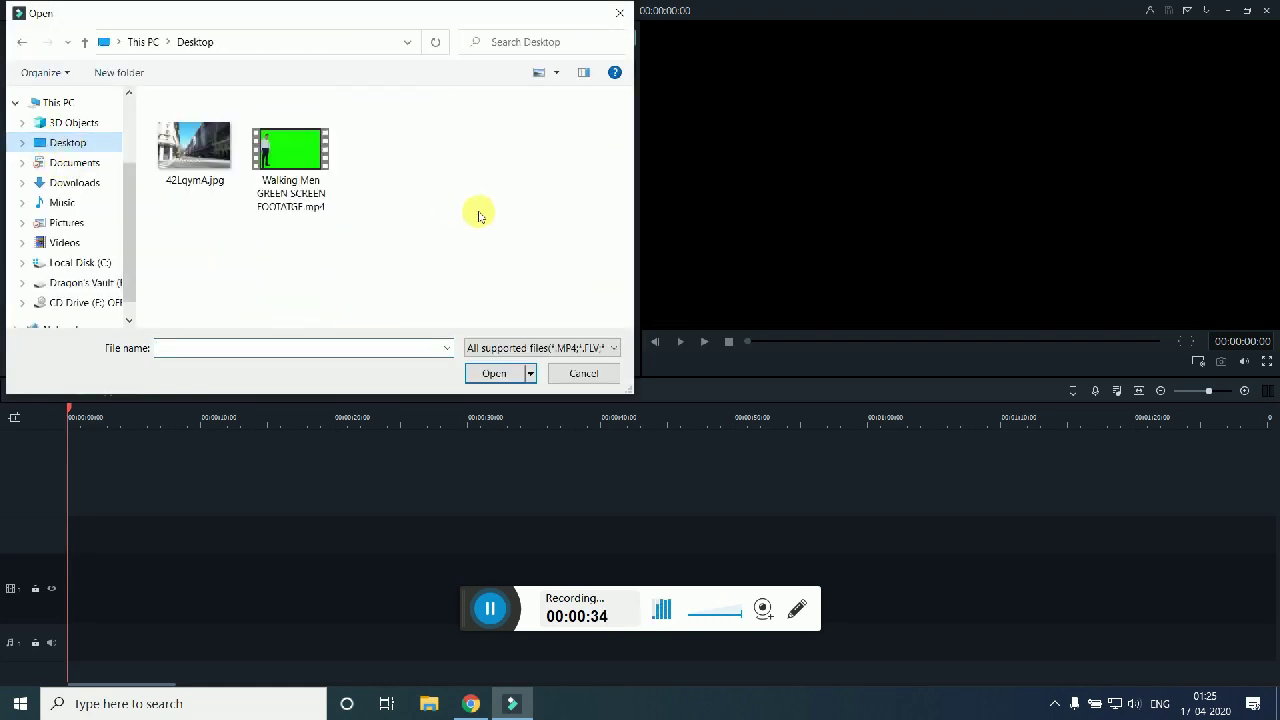
left_click(283, 185)
left_click(215, 180, "ctrl")
left_click(494, 373)
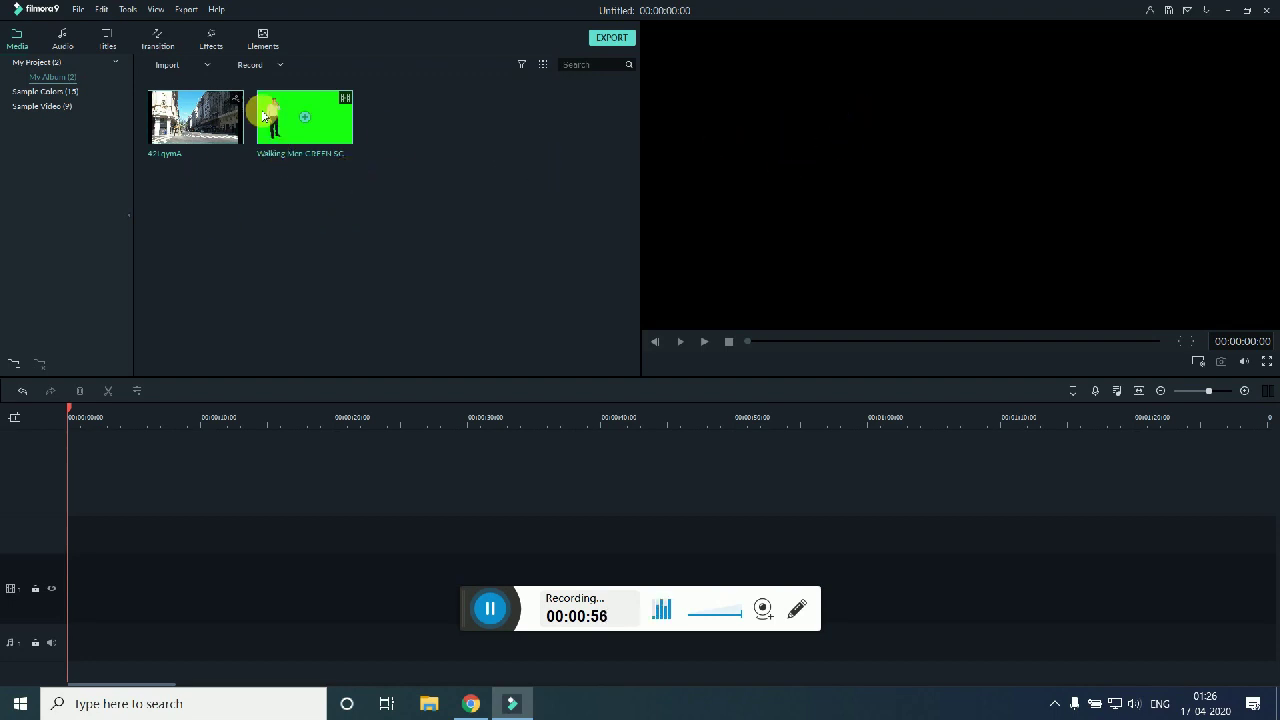
- Add the street photo to the timeline and stretch its left and right edges to fill the frame
left_click(193, 117)
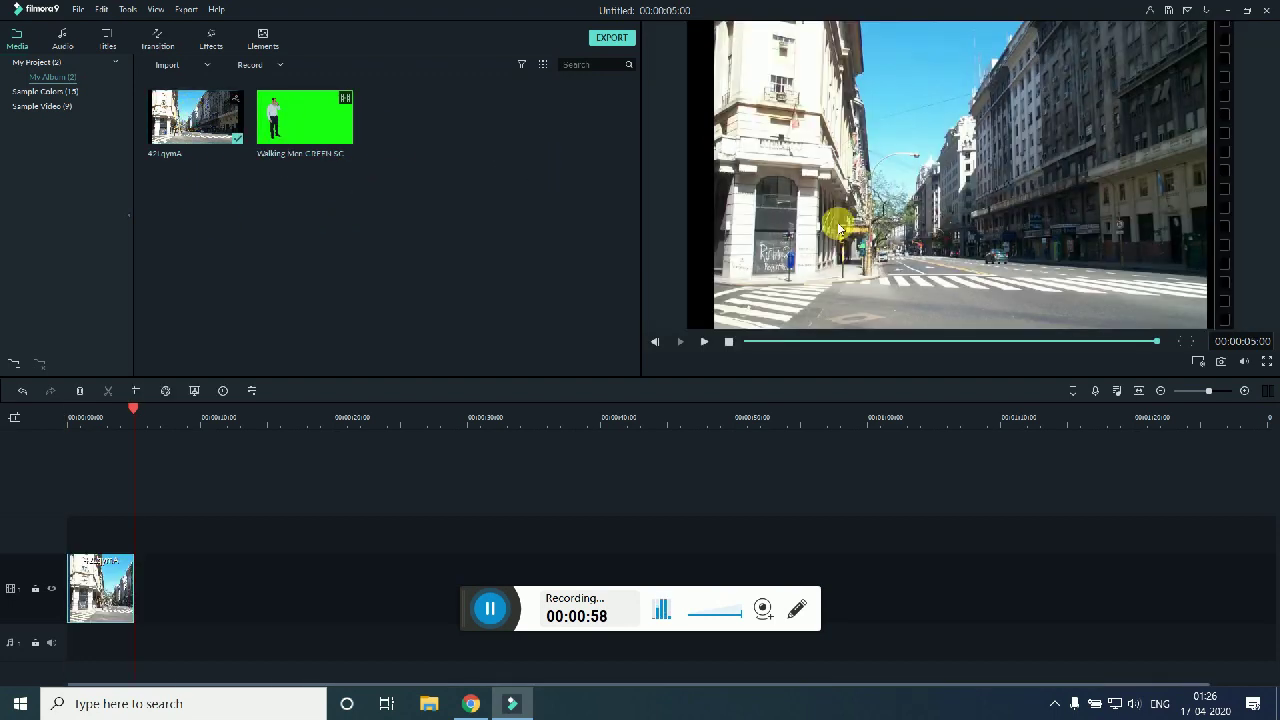
double_click(861, 229)
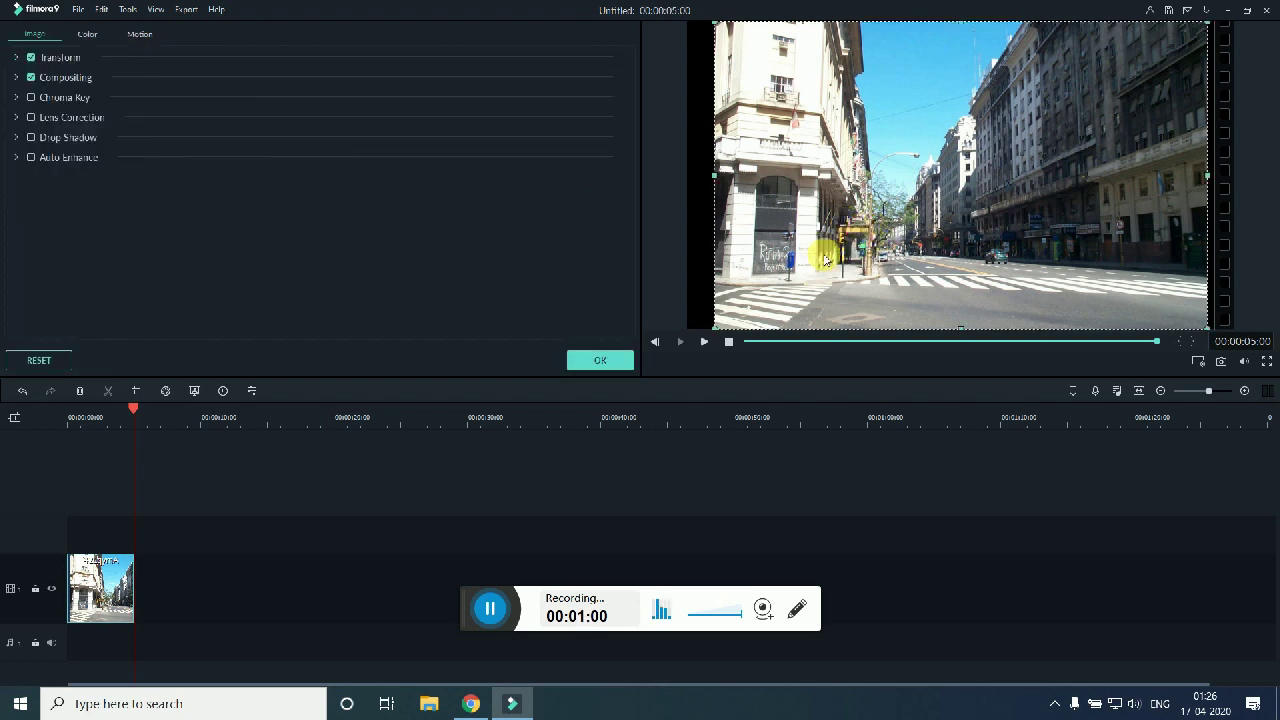
left_click_drag(717, 177, 689, 188)
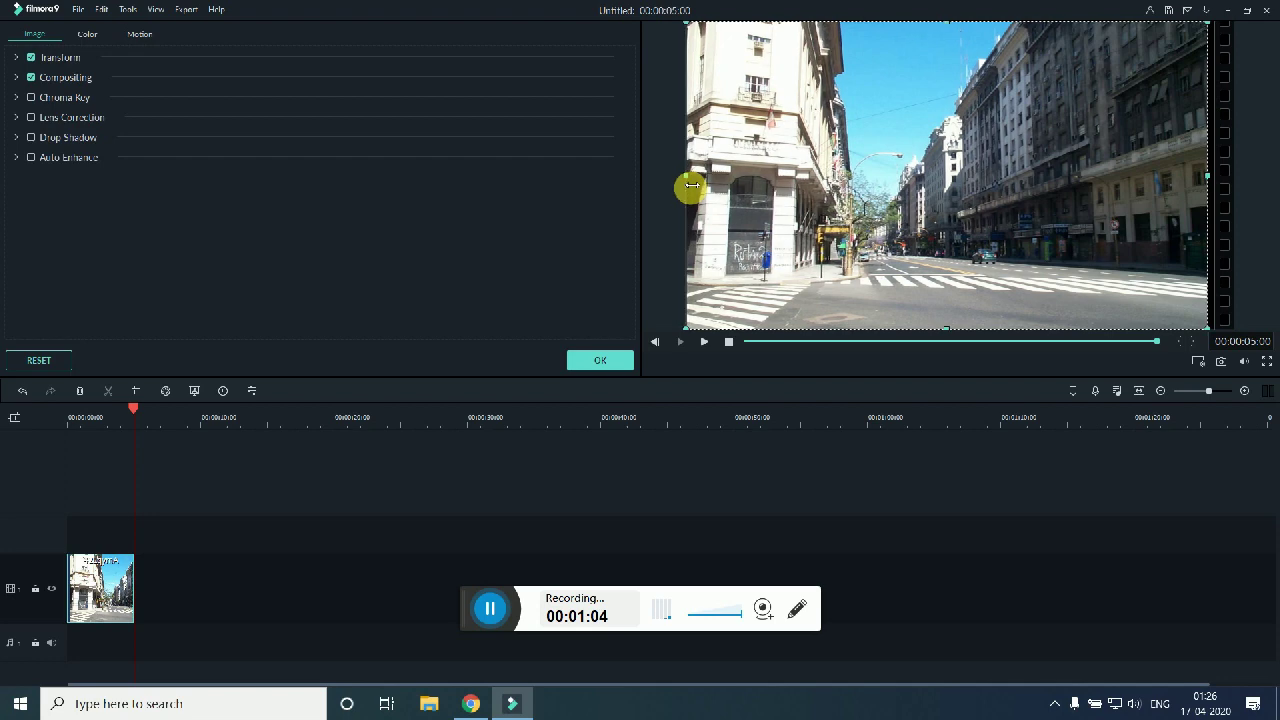
left_click_drag(1212, 178, 1238, 174)
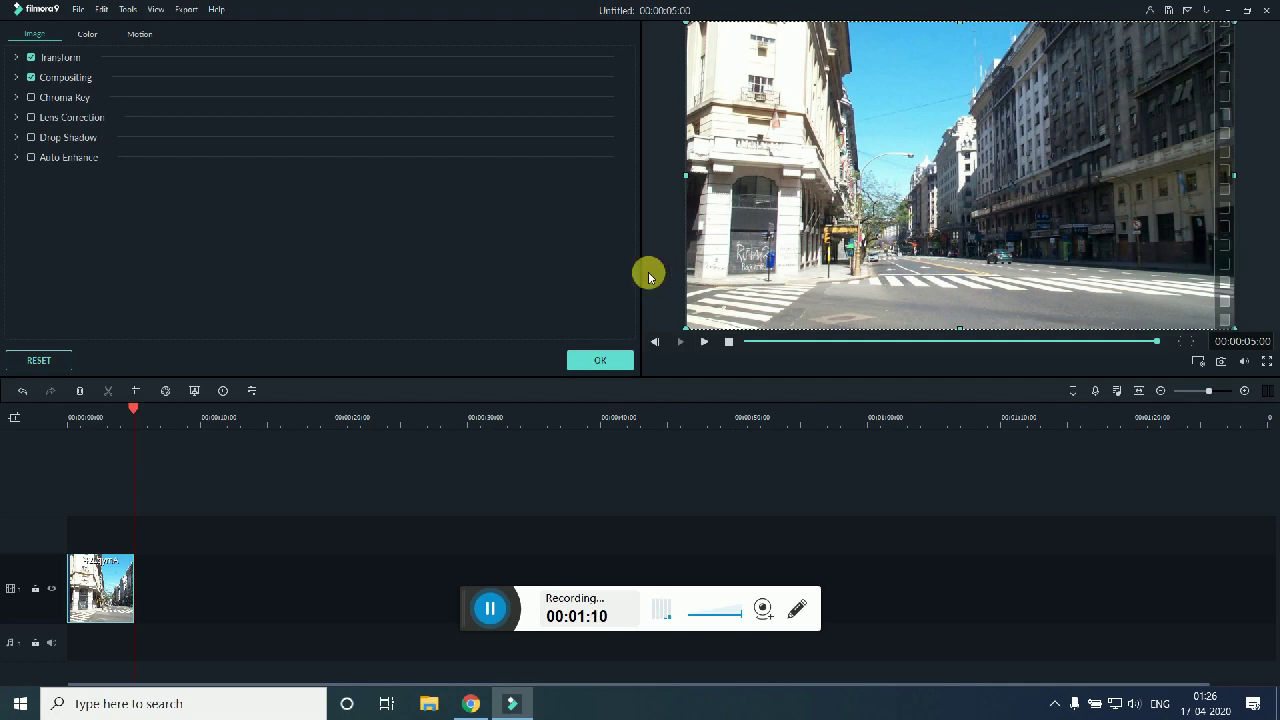
left_click(600, 360)
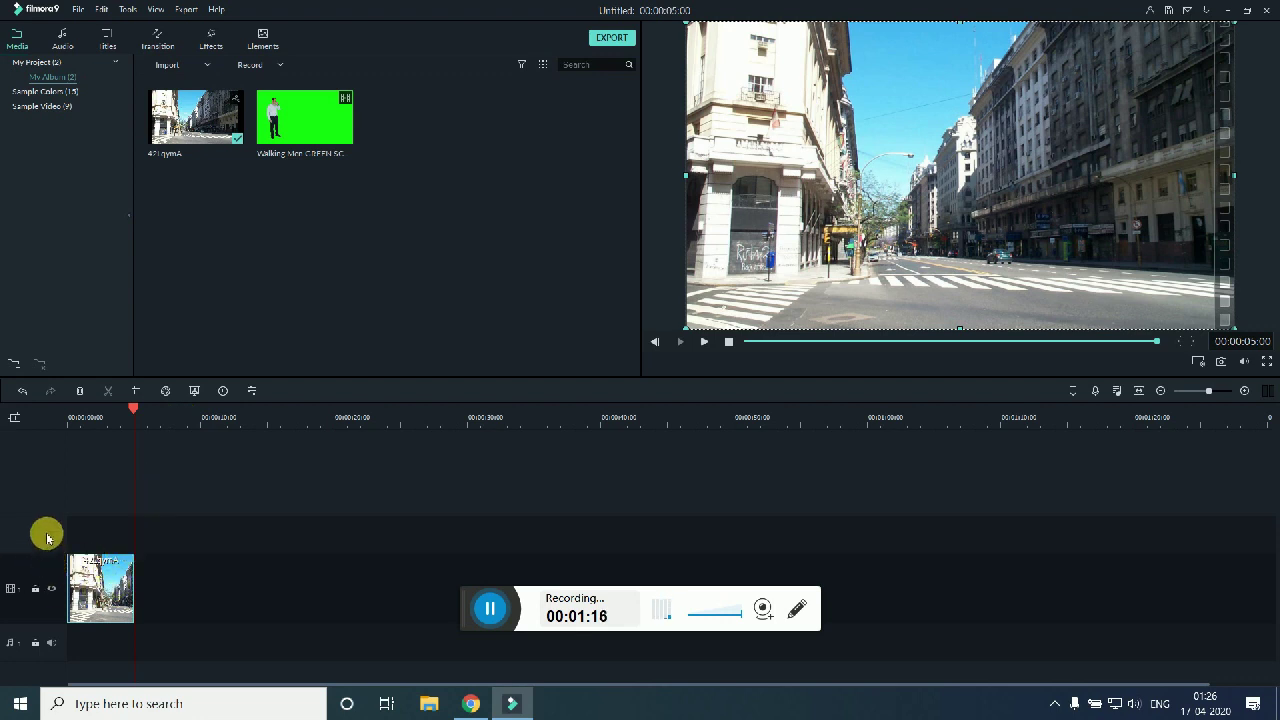
- Add a new empty video track to the timeline
right_click(45, 542)
left_click(35, 555)
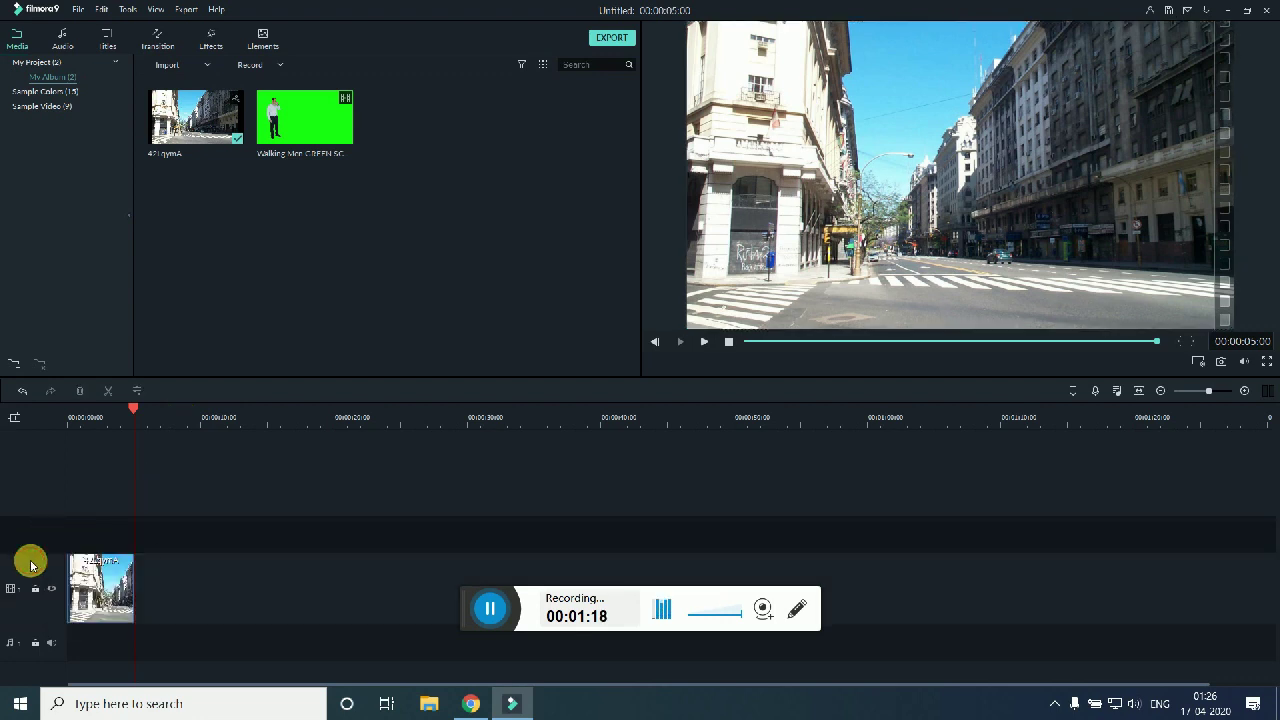
right_click(51, 538)
left_click(84, 548)
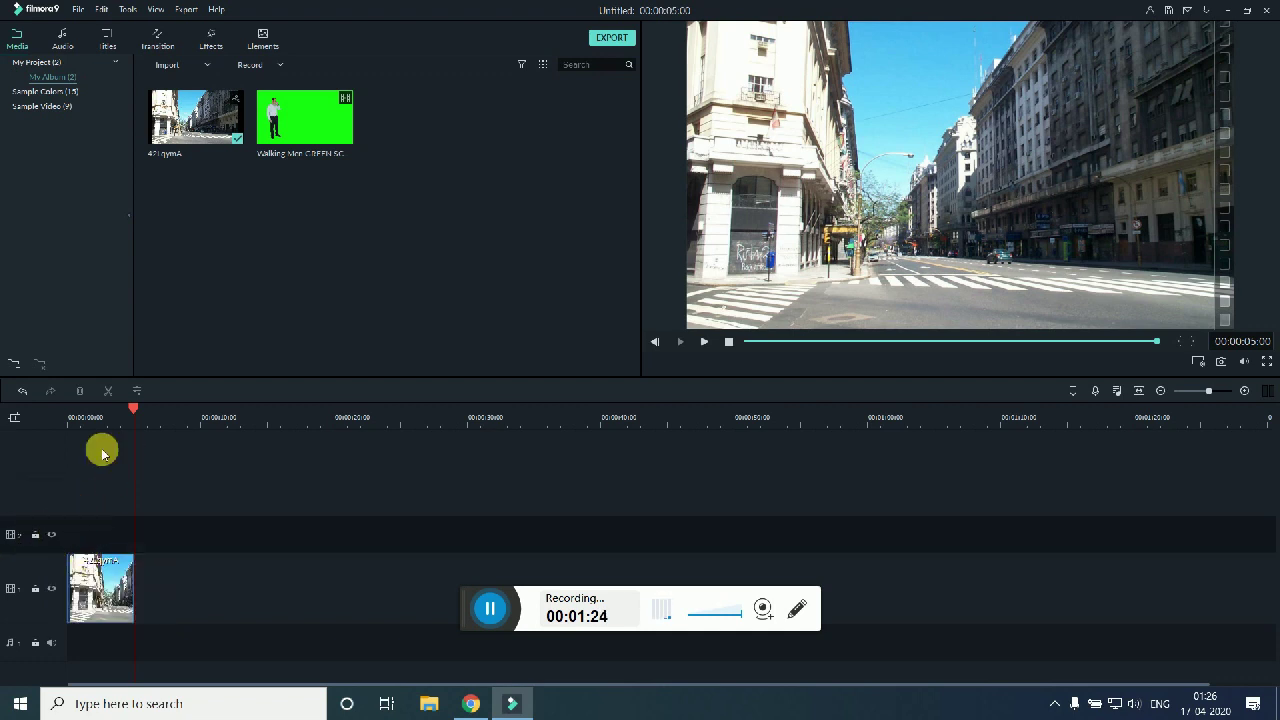
- Place the green-screen clip at 0 on the new track, match project settings, and align the street photo
left_click_drag(131, 402, 30, 410)
left_click(306, 124)
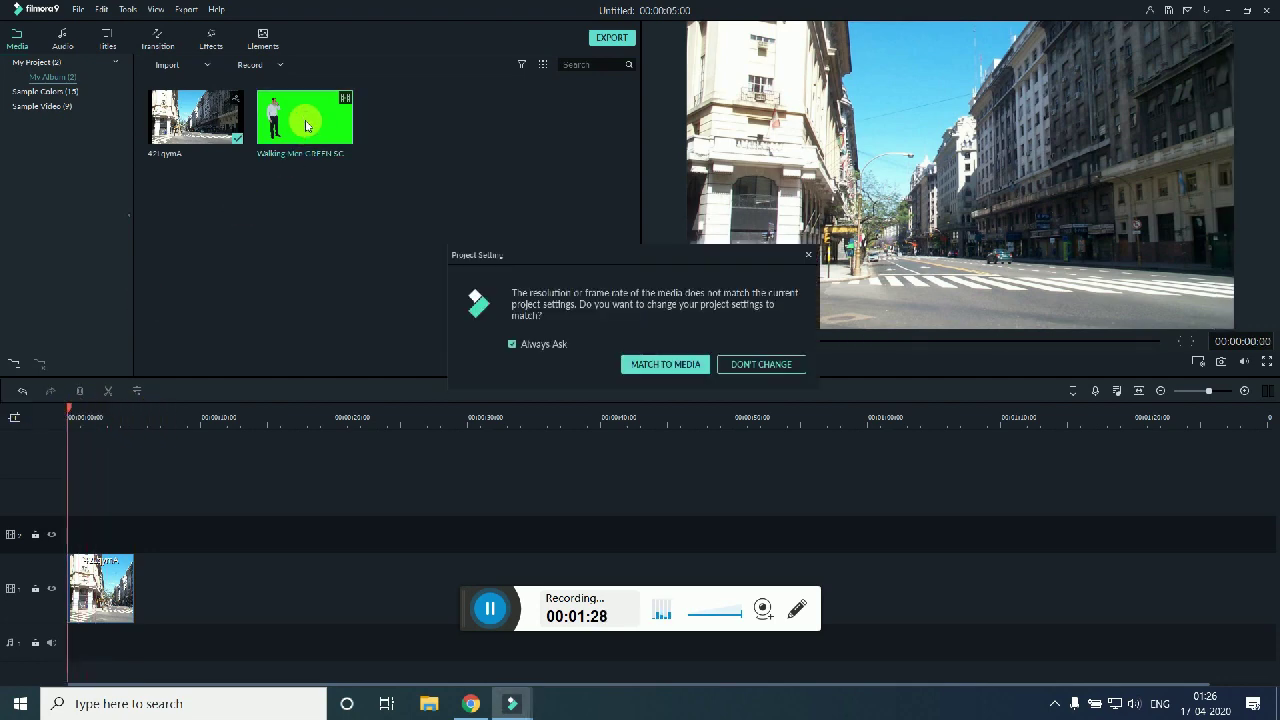
left_click(677, 364)
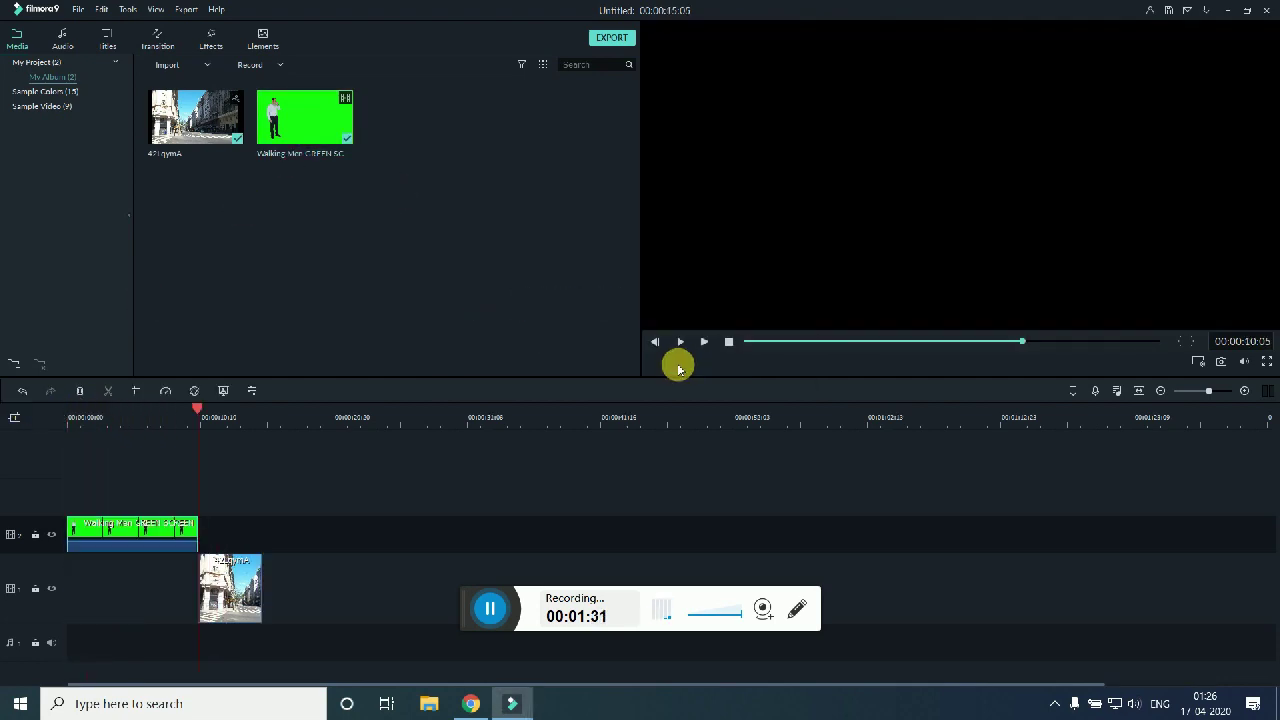
left_click_drag(249, 584, 200, 585)
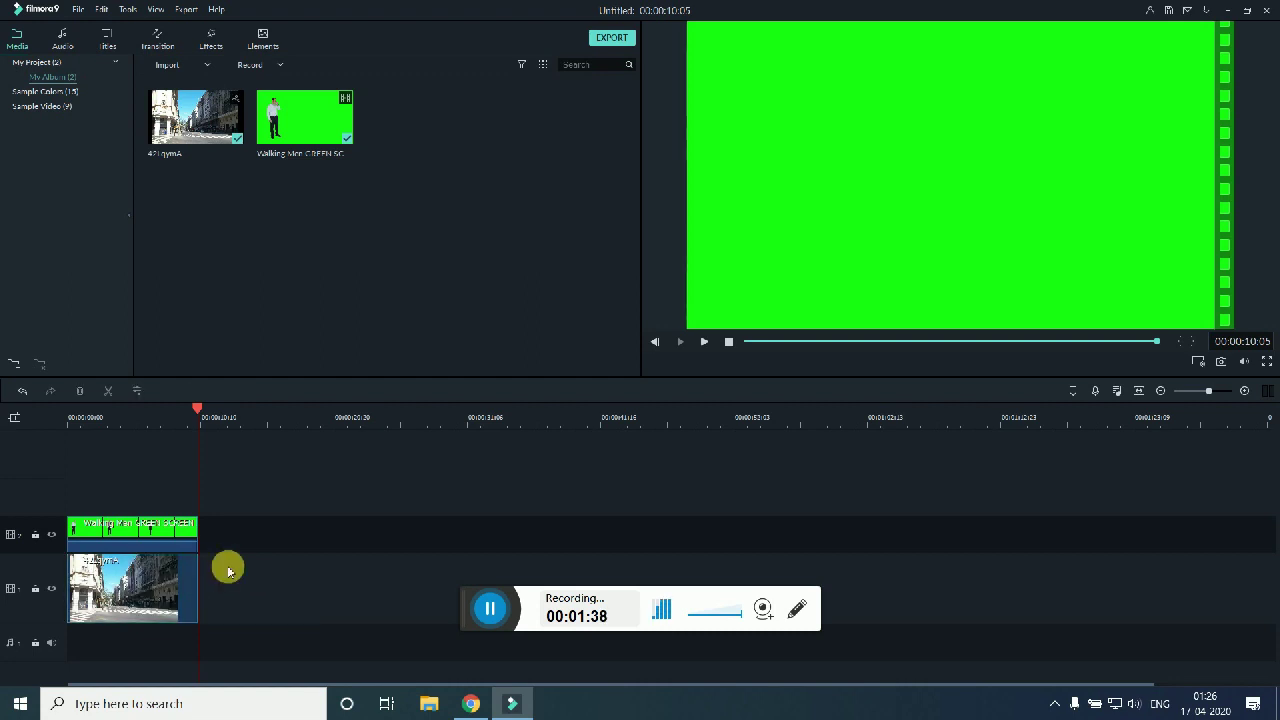
right_click(169, 532)
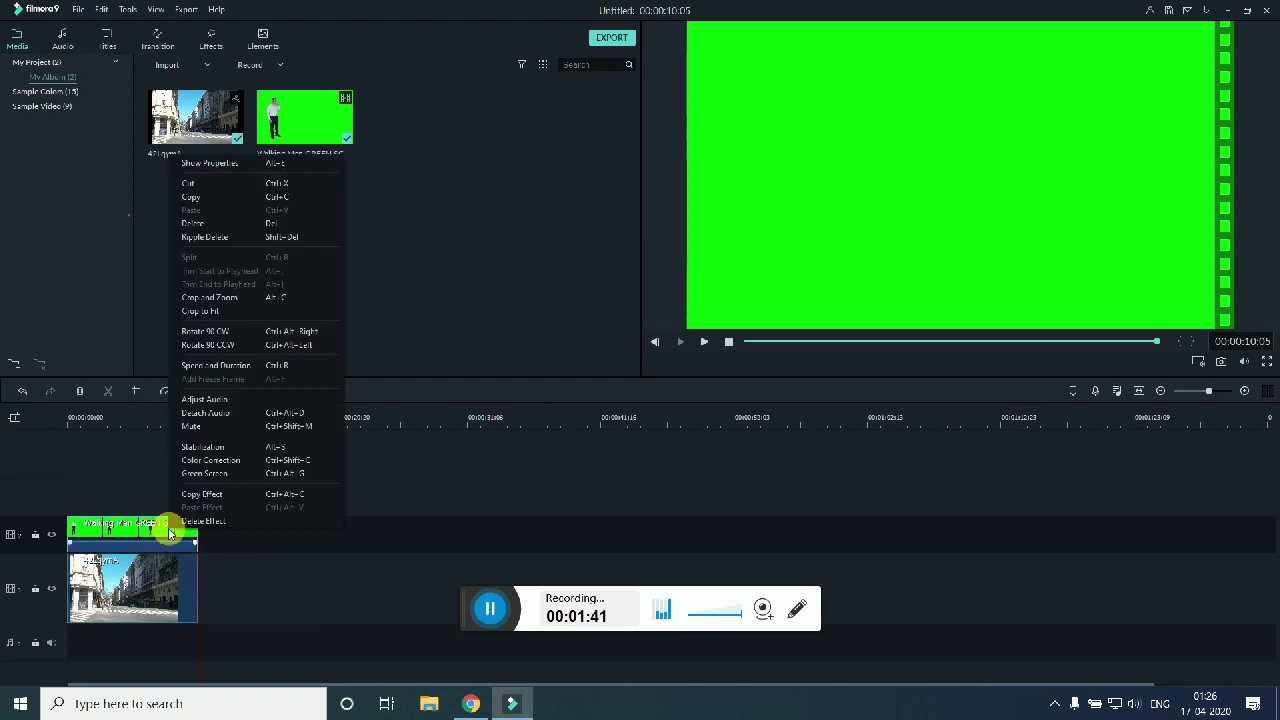
- Apply Green Screen to the walking-man clip, adjust the Chroma Key offset and preview the composite
left_click(203, 476)
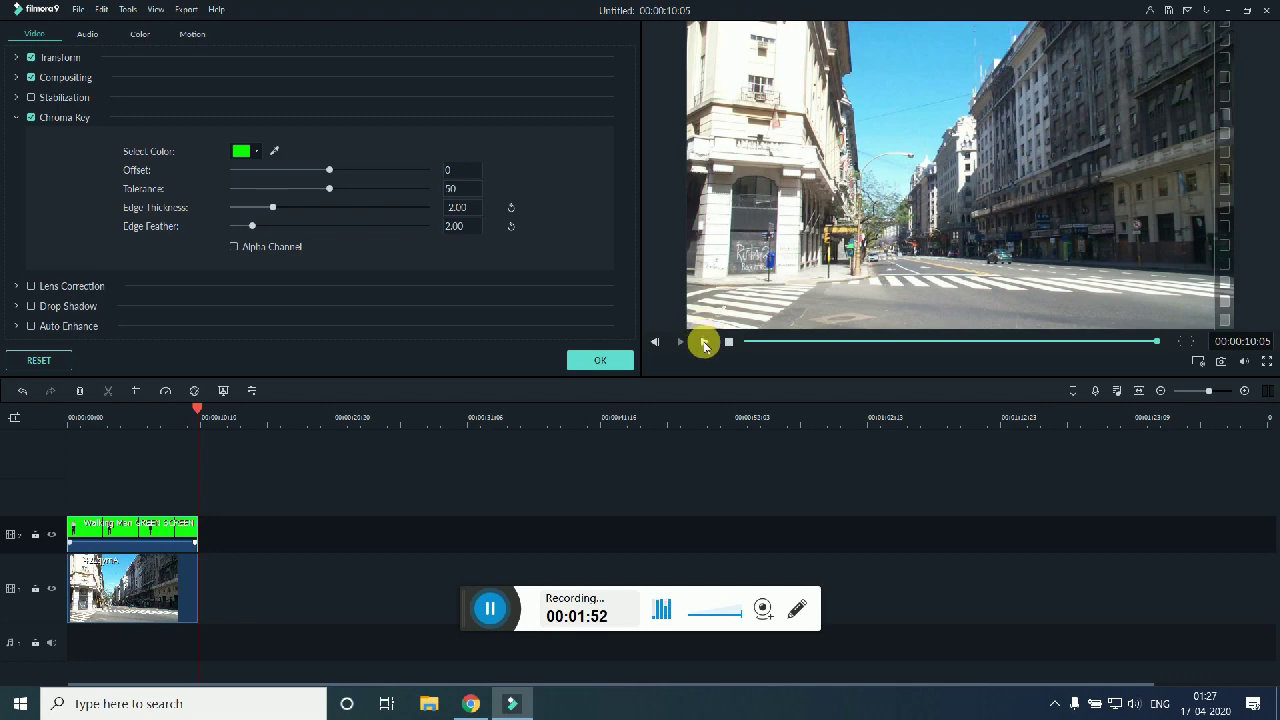
left_click(704, 343)
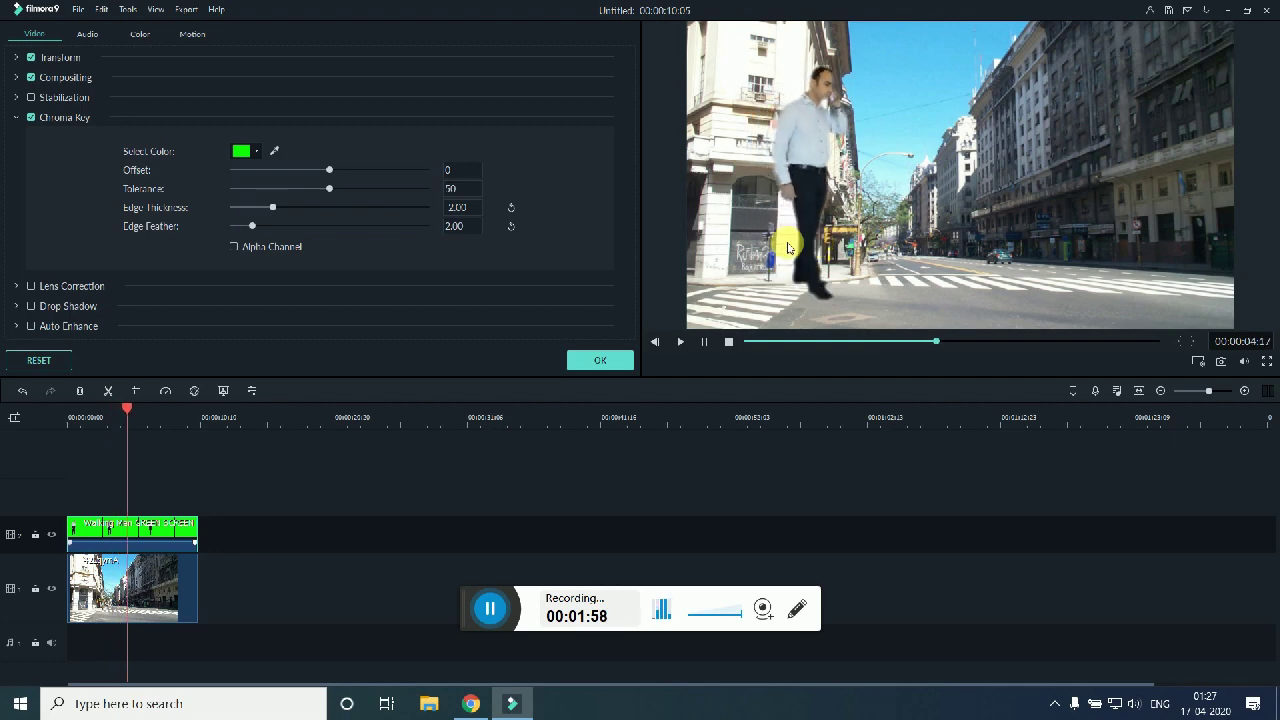
mouse_move(327, 171)
left_mouse_down()
mouse_move(294, 171)
mouse_move(339, 173)
left_mouse_up()
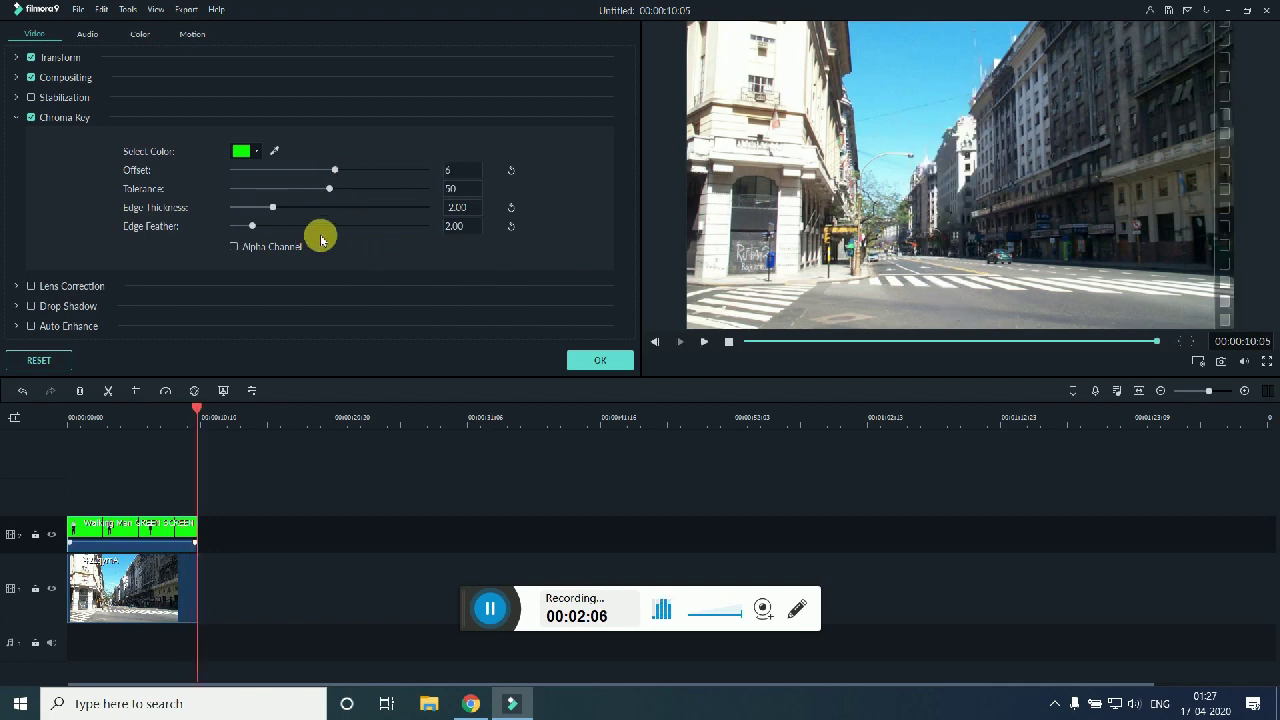
left_click(705, 343)
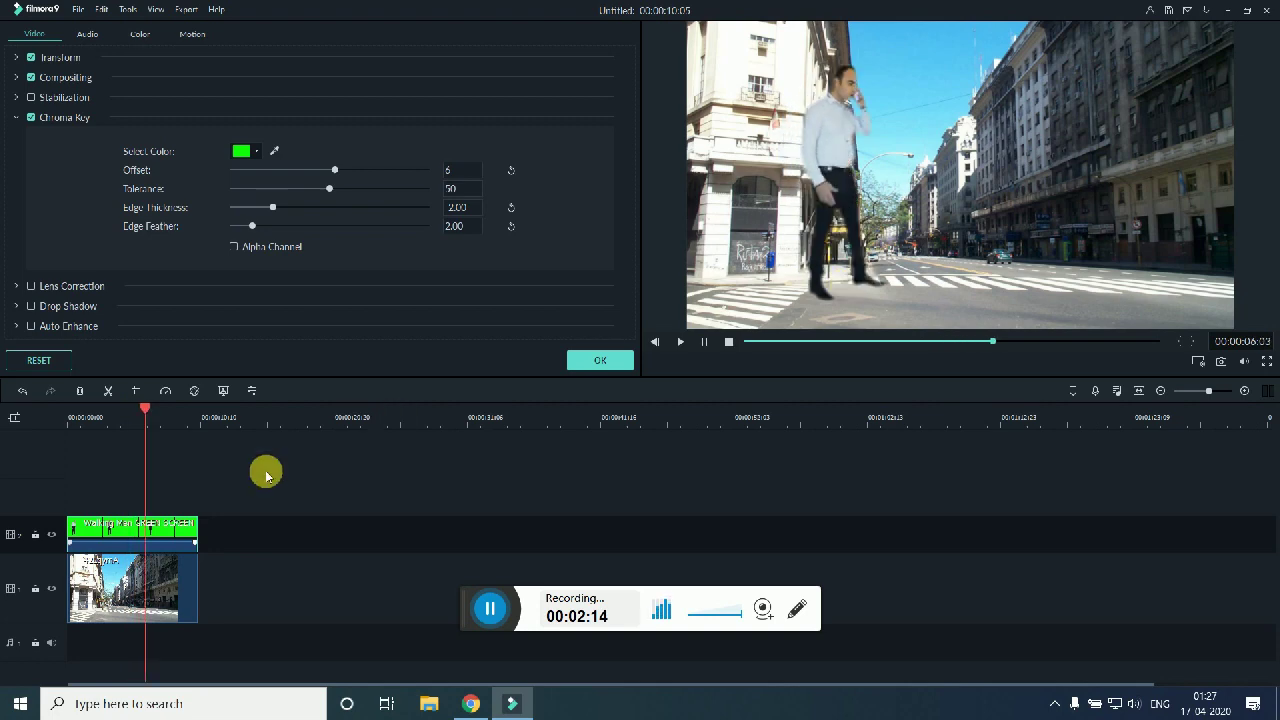
- Pause the preview and confirm the keying settings with OK
left_click(612, 358)
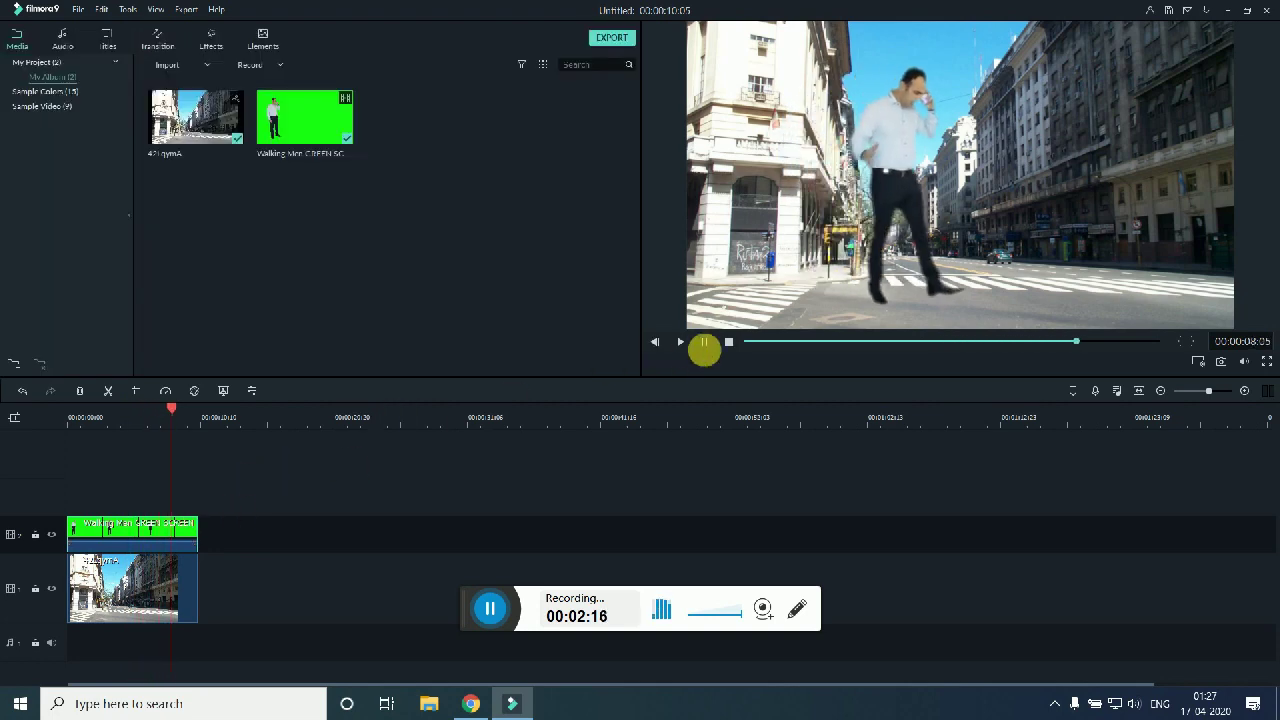
left_click(701, 343)
double_click(163, 538)
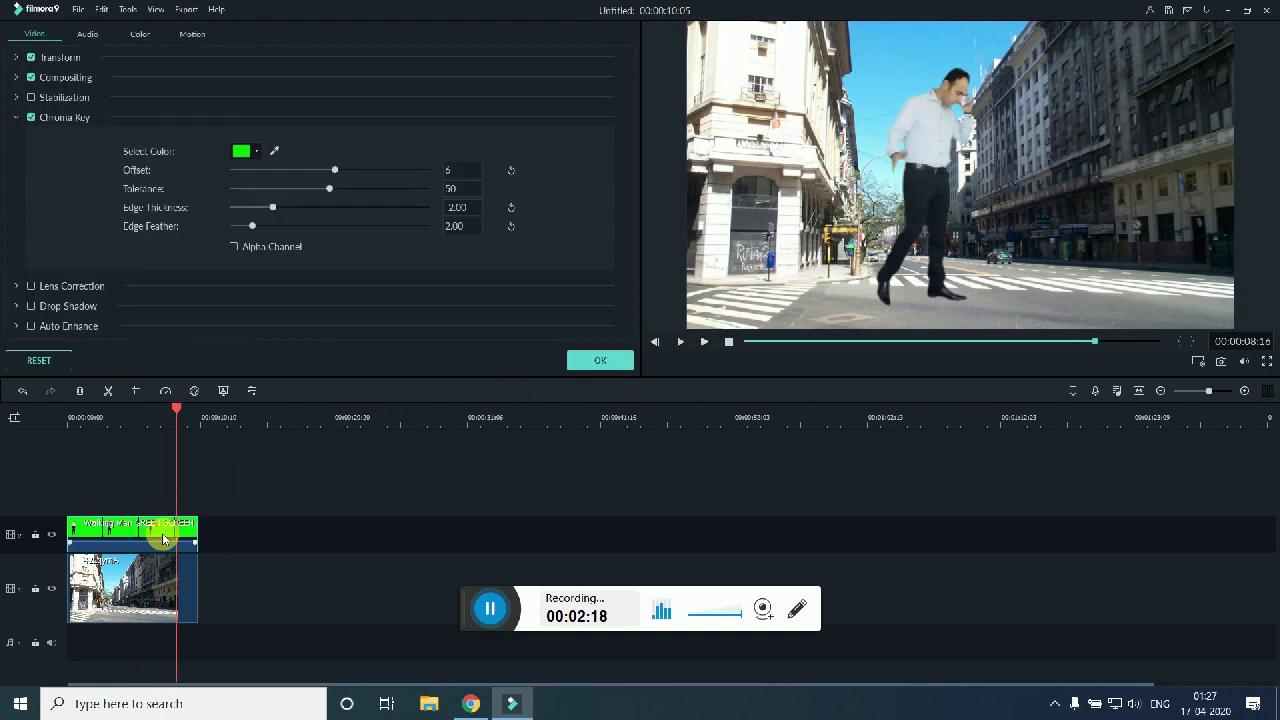
left_click(600, 360)
double_click(879, 219)
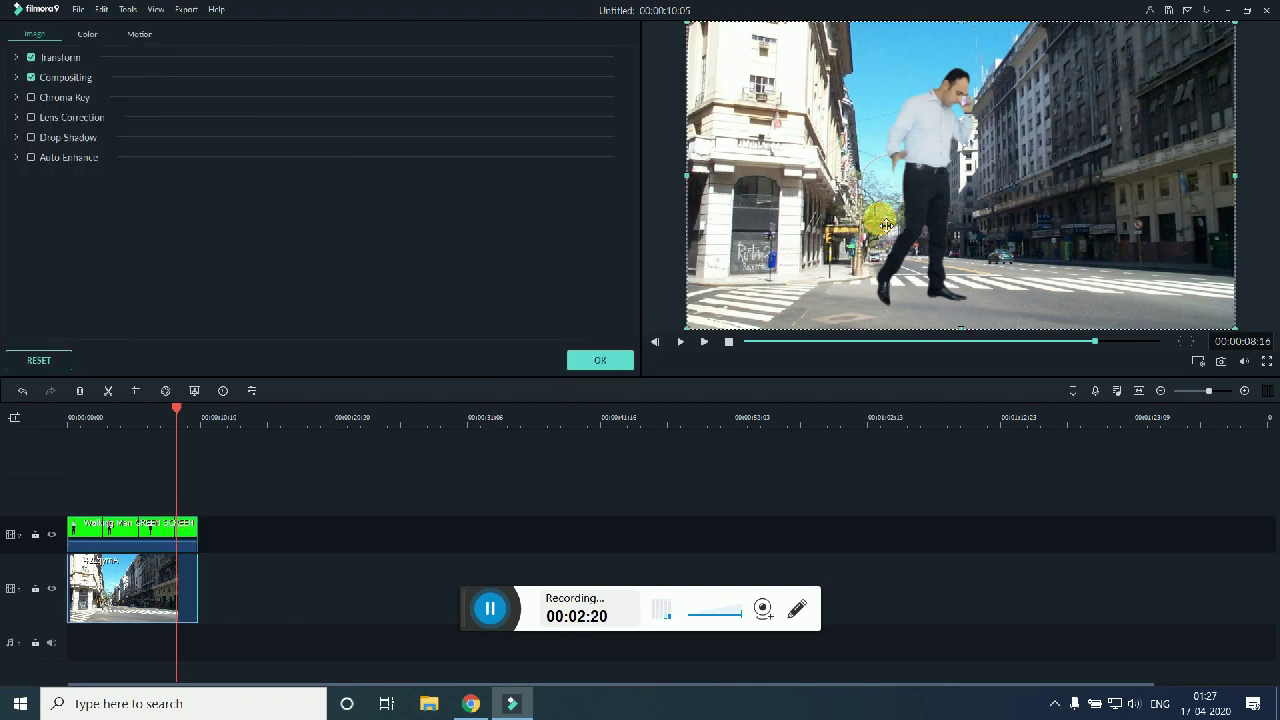
- Scale the walking man down in the preview and position him on the crosswalk
double_click(925, 185)
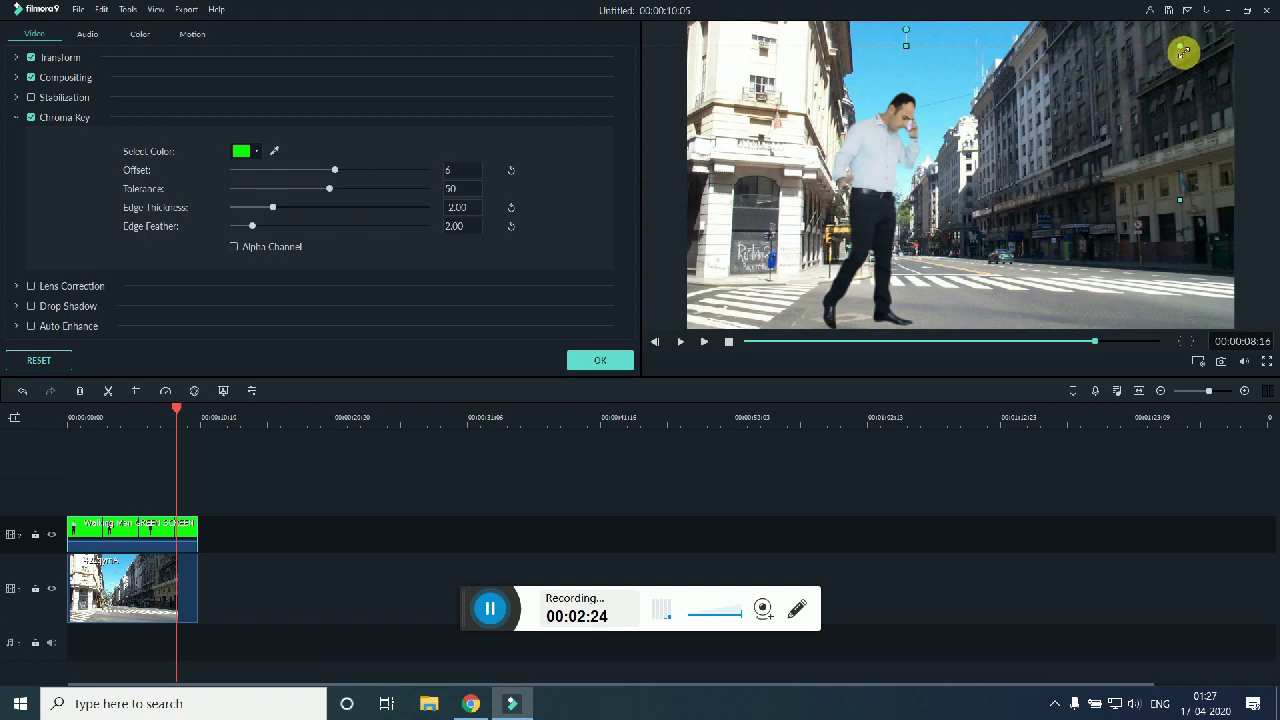
left_click_drag(1143, 77, 965, 197)
left_click_drag(873, 252, 991, 206)
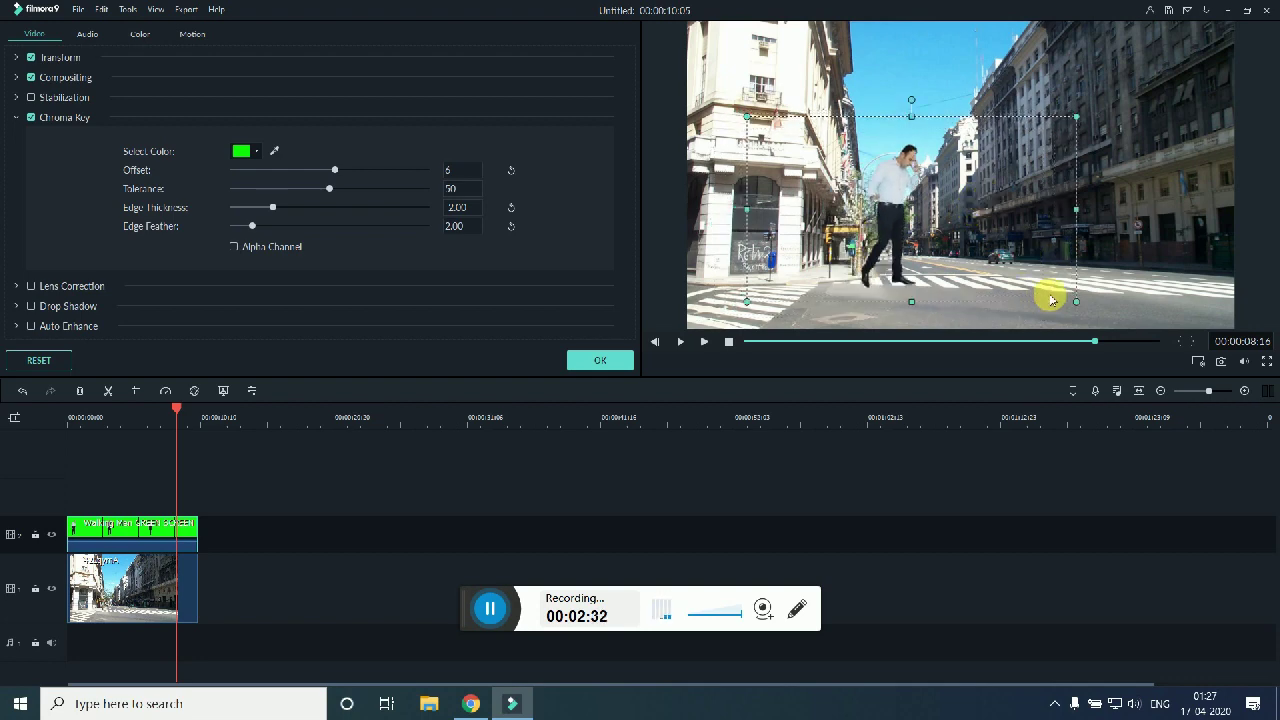
left_click_drag(1067, 305, 887, 258)
left_click_drag(874, 201, 906, 227)
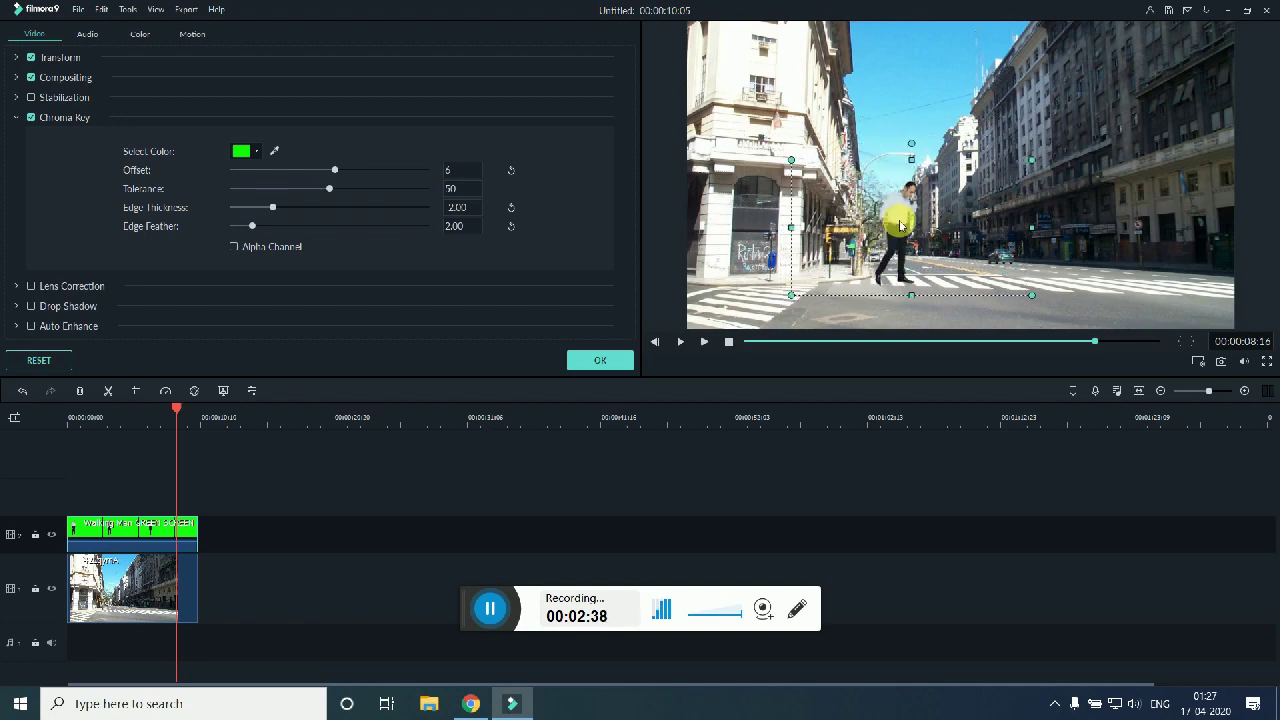
left_click_drag(1031, 162, 946, 214)
left_click_drag(857, 257, 901, 268)
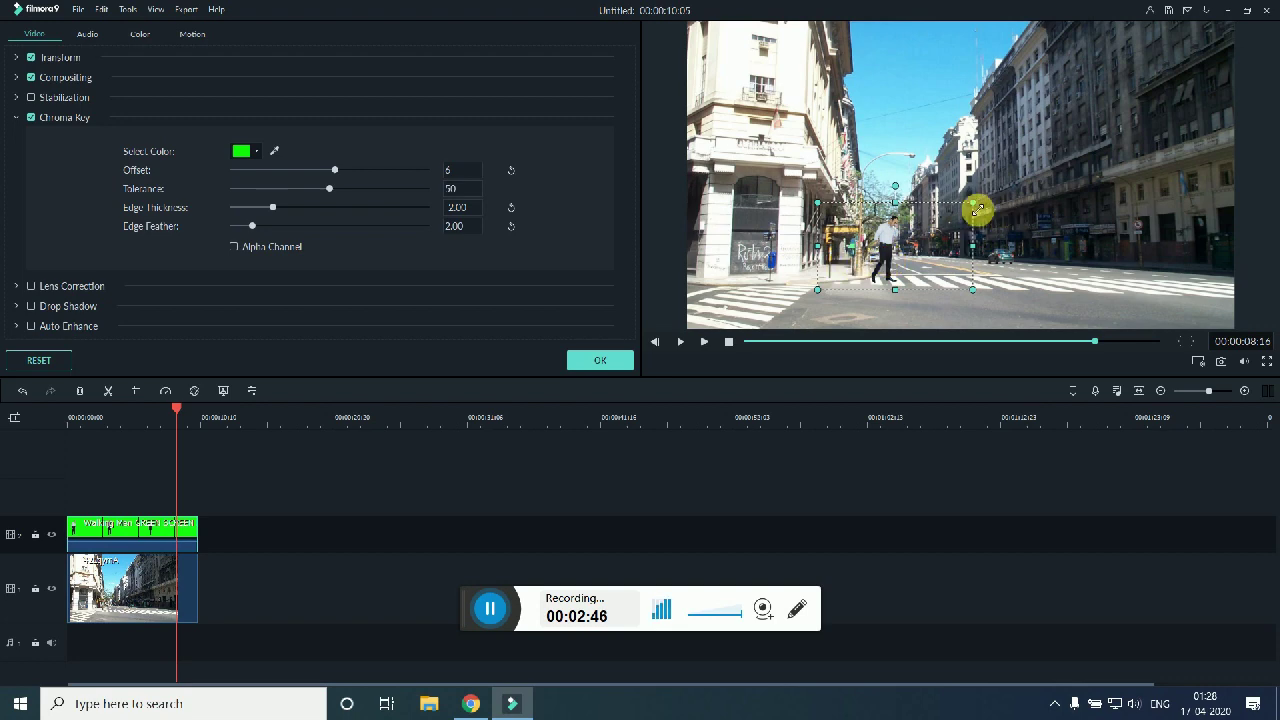
left_click_drag(977, 207, 983, 205)
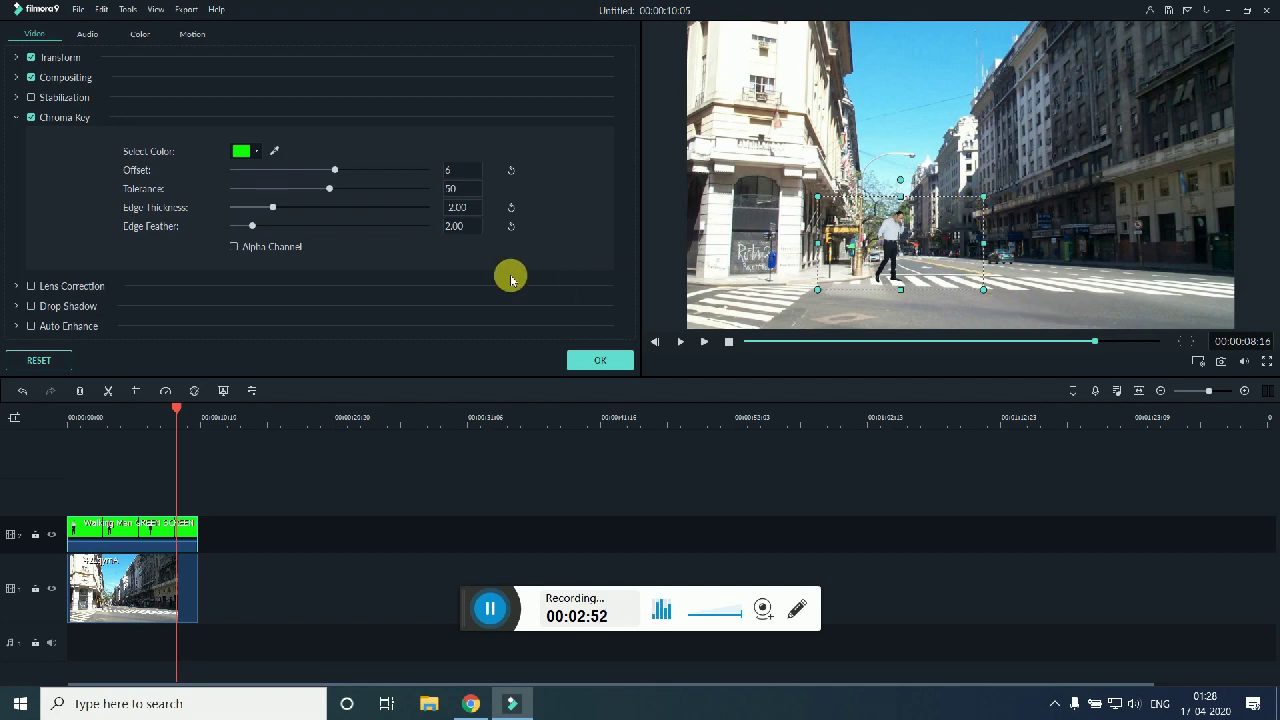
left_click(274, 151)
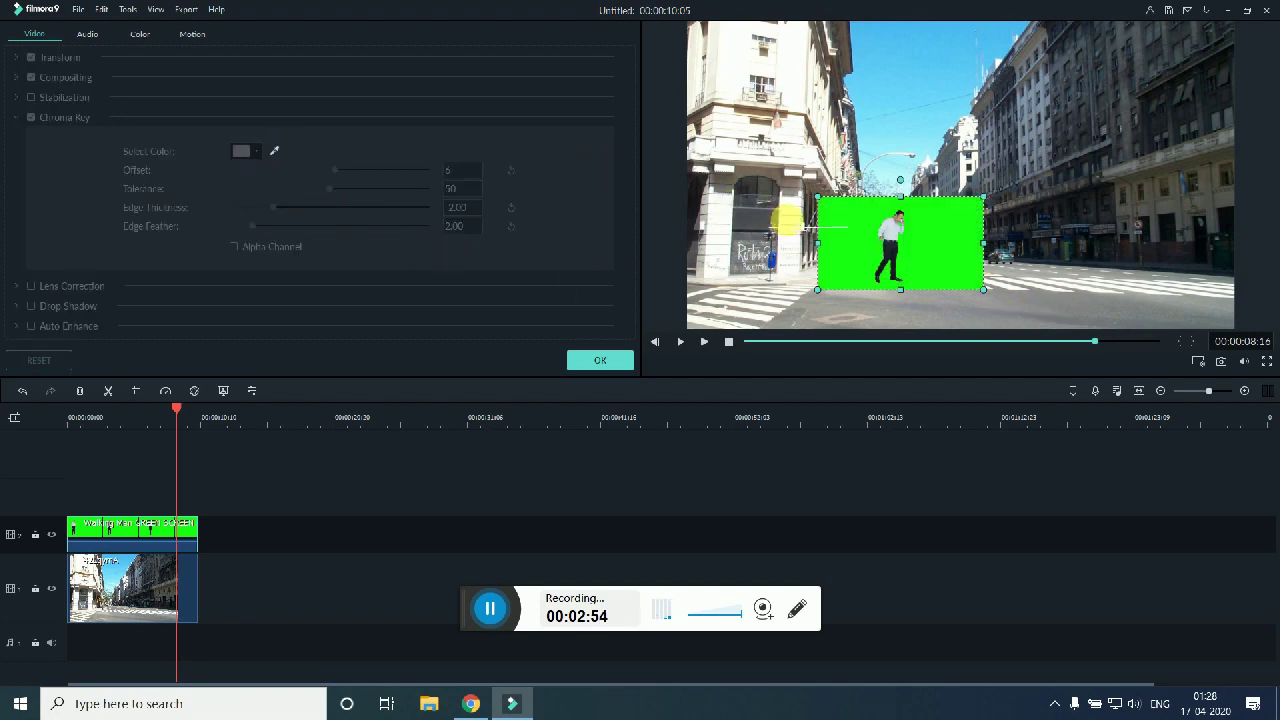
- Sample the green as key colour, turn off Alpha Channel, and set Edge Feather and Edge Thickness to 0.00
left_click(926, 258)
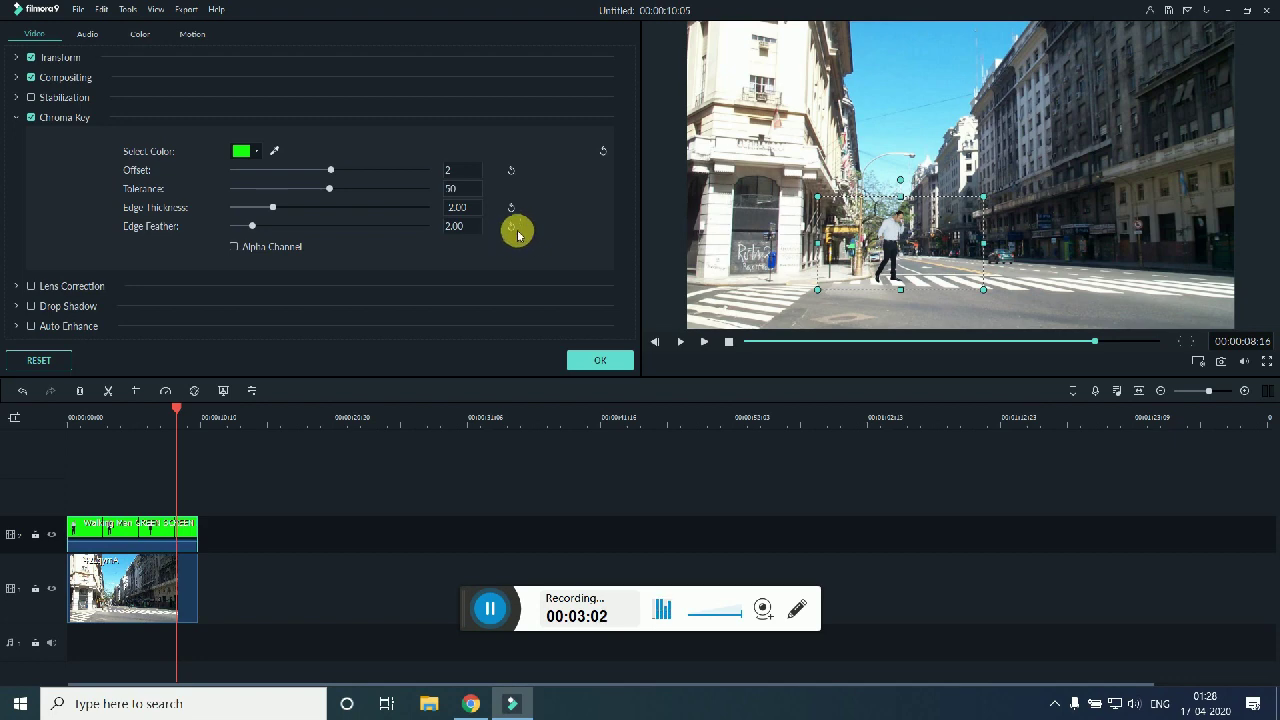
left_click(233, 247)
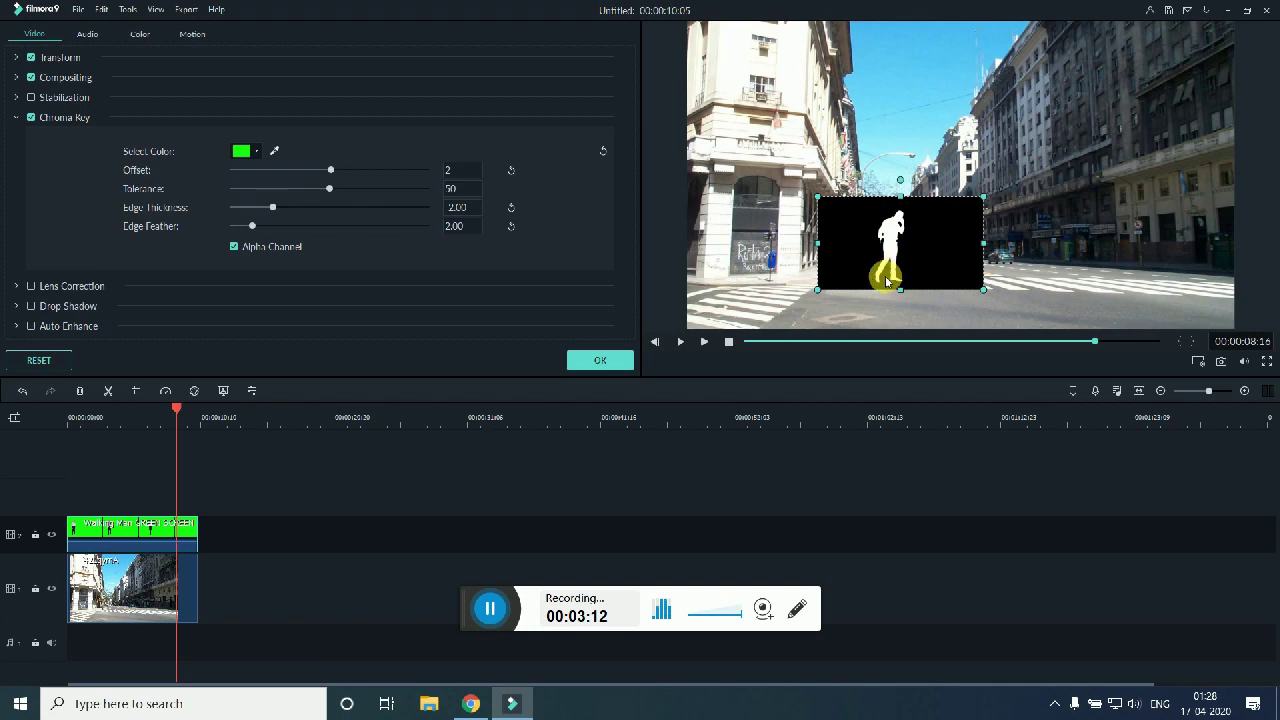
left_click(237, 252)
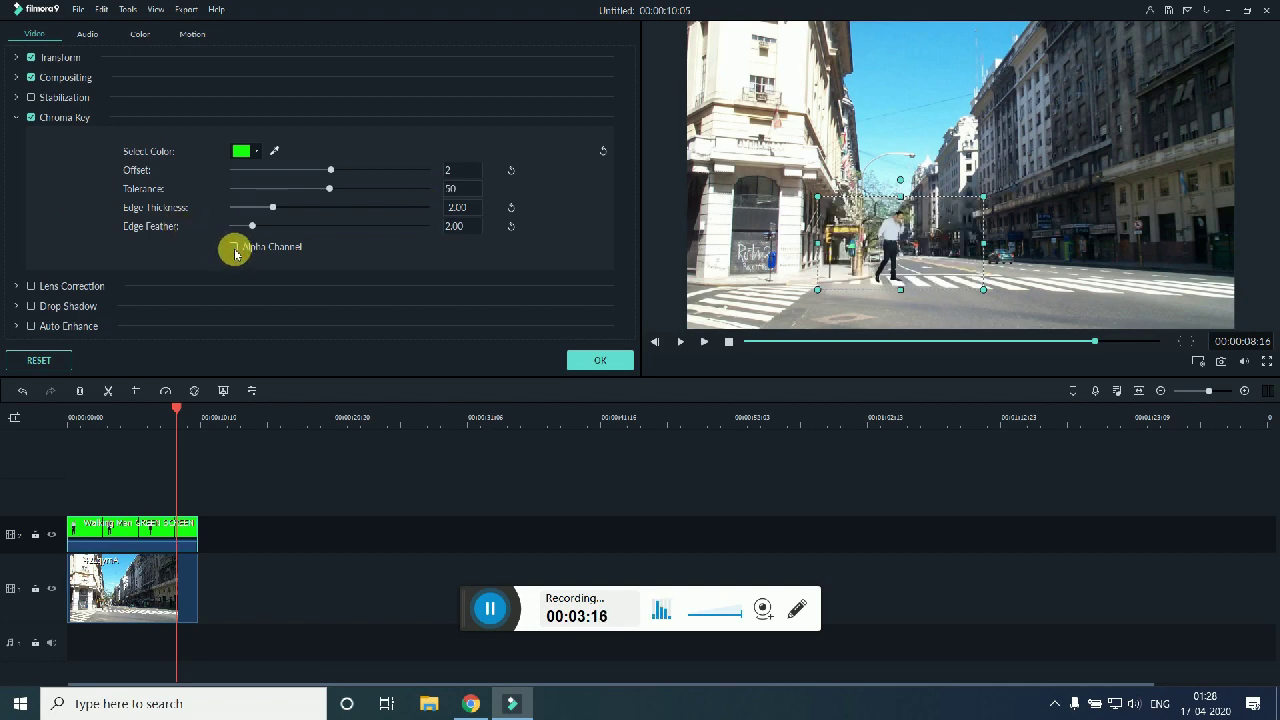
left_click_drag(253, 232, 213, 245)
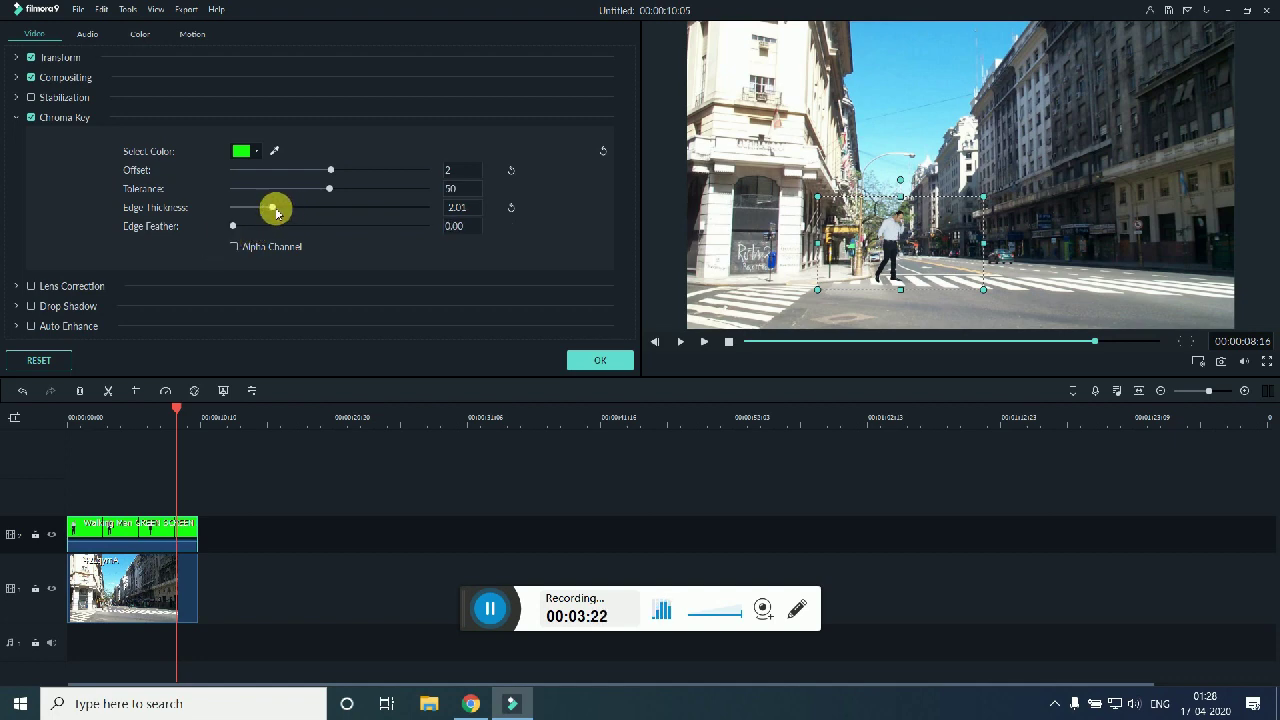
left_click_drag(277, 213, 395, 221)
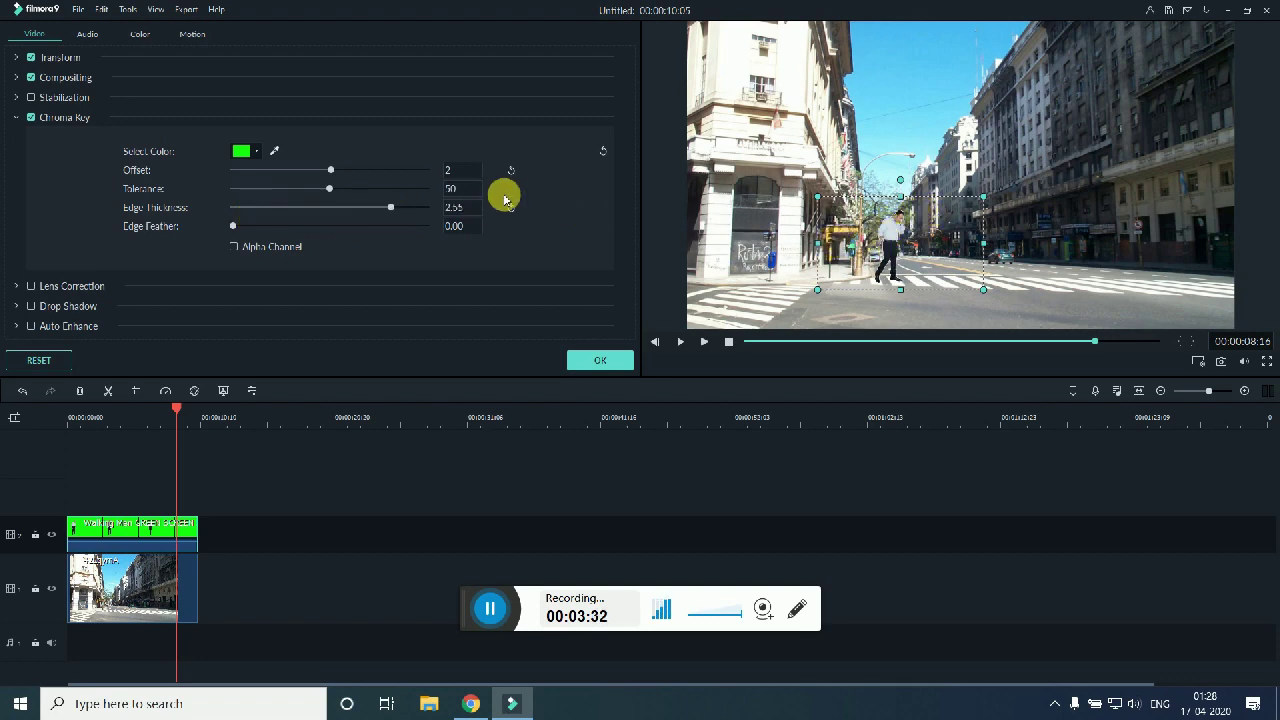
left_click_drag(391, 207, 346, 213)
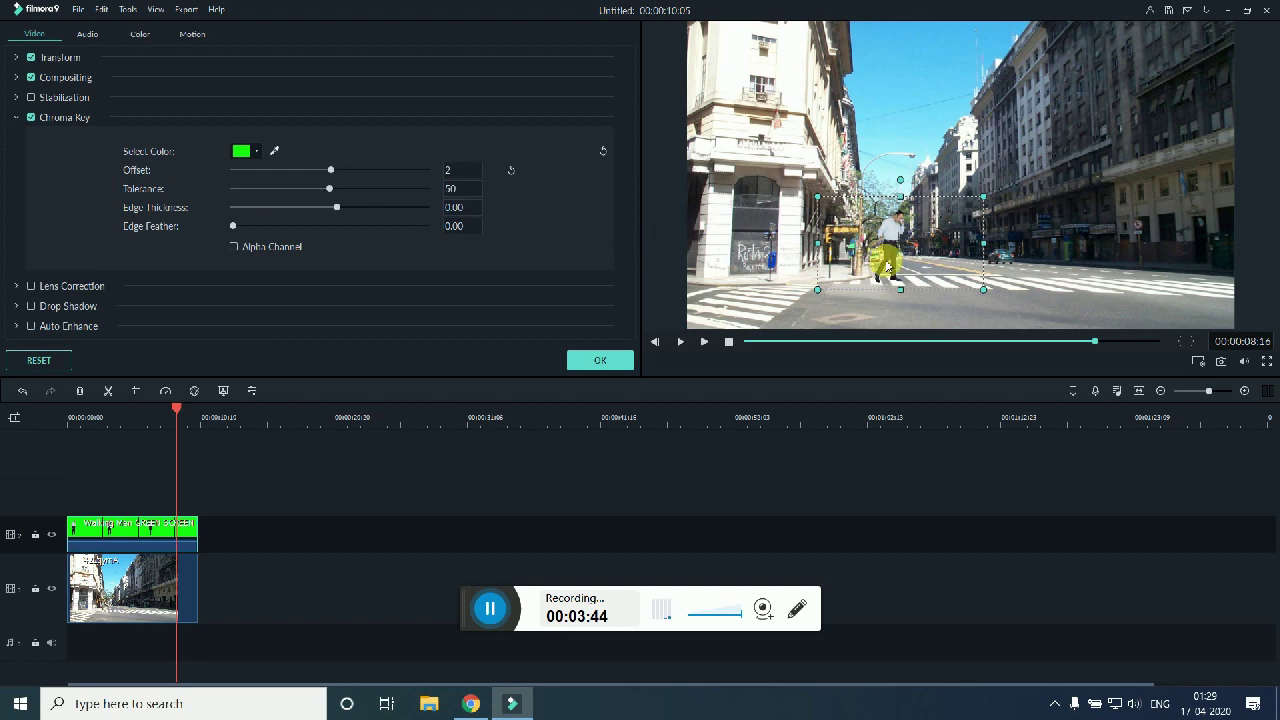
- Set Chroma Key Tolerance to 55 and Offset to about -10, then apply with OK
left_click_drag(329, 189, 266, 223)
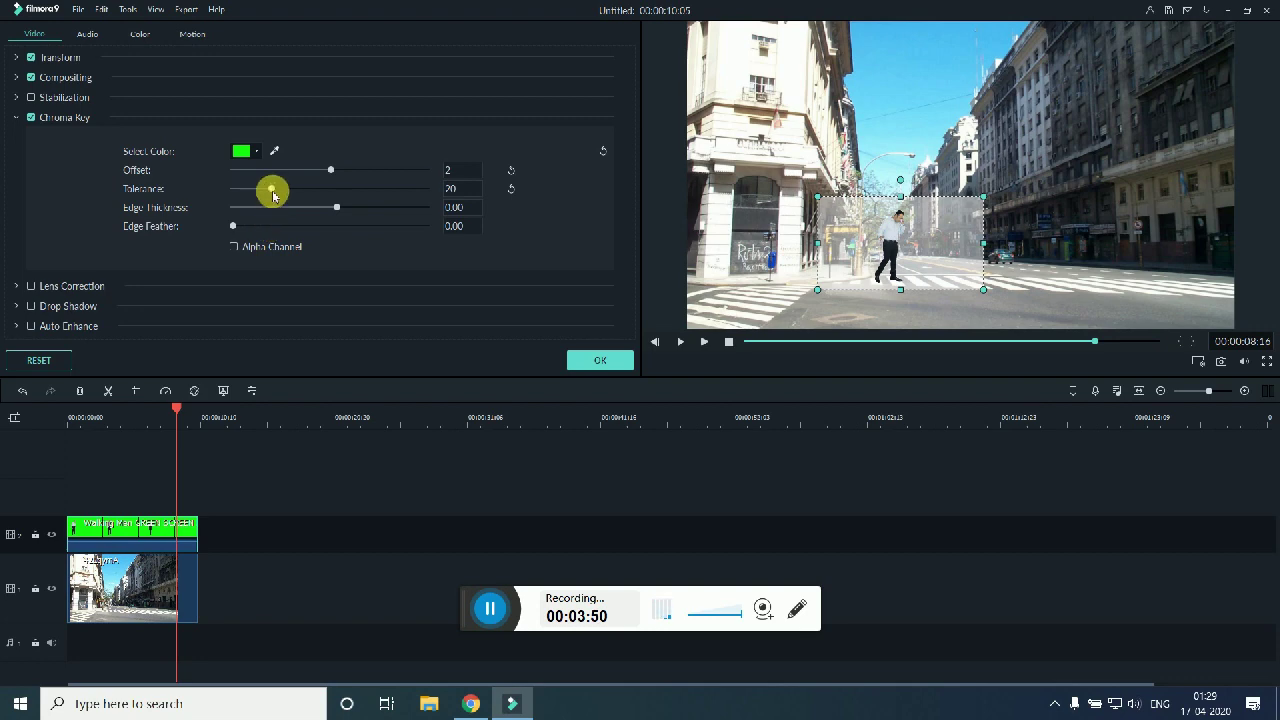
left_click_drag(273, 195, 340, 197)
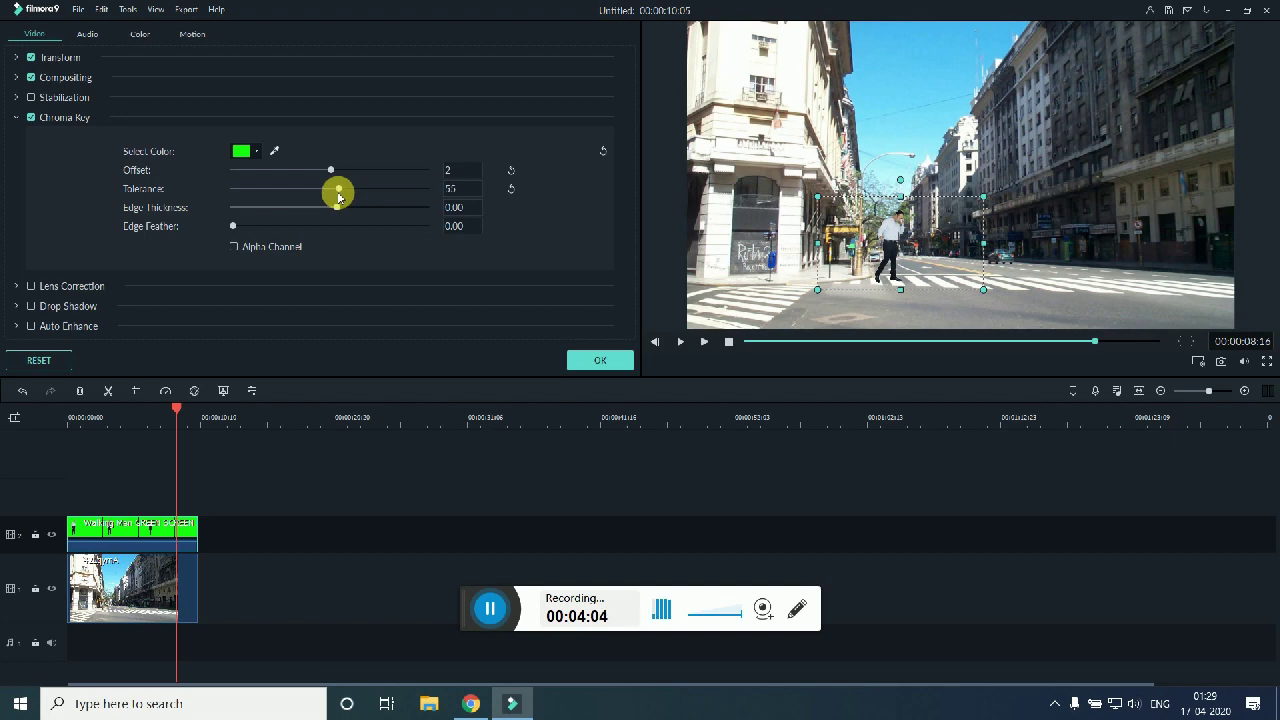
left_click_drag(331, 170, 259, 184)
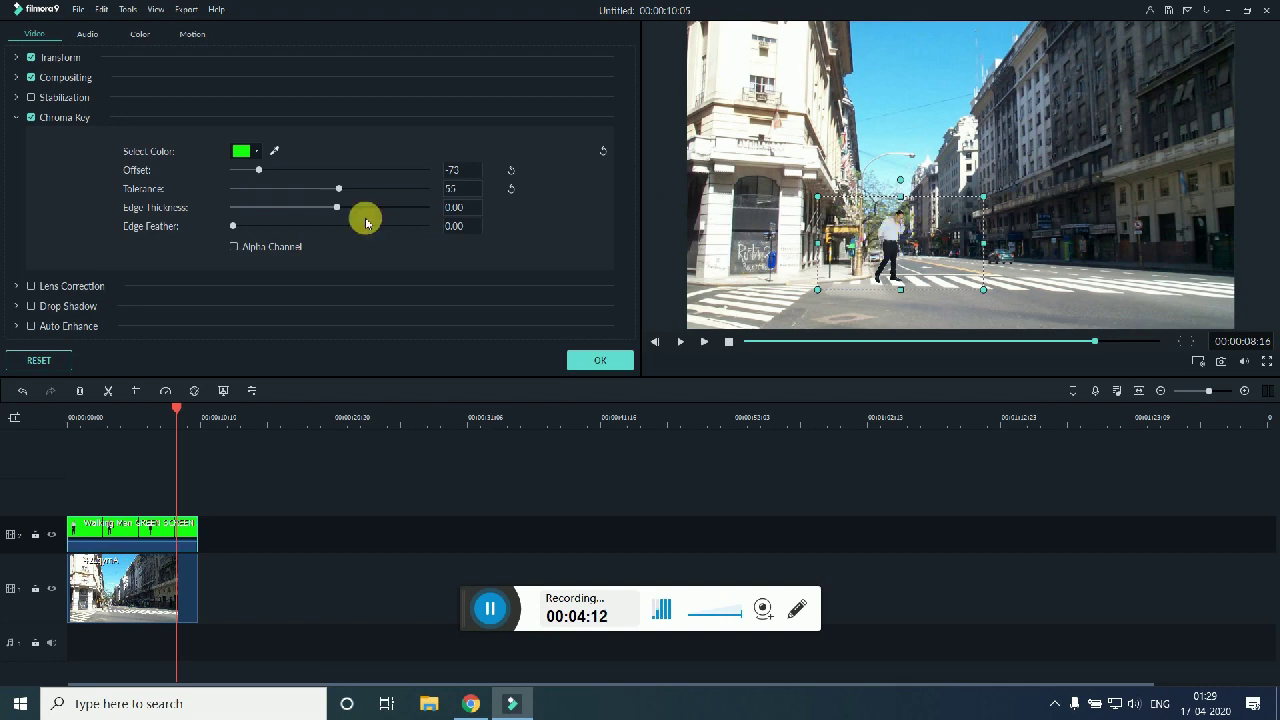
left_click_drag(266, 169, 348, 177)
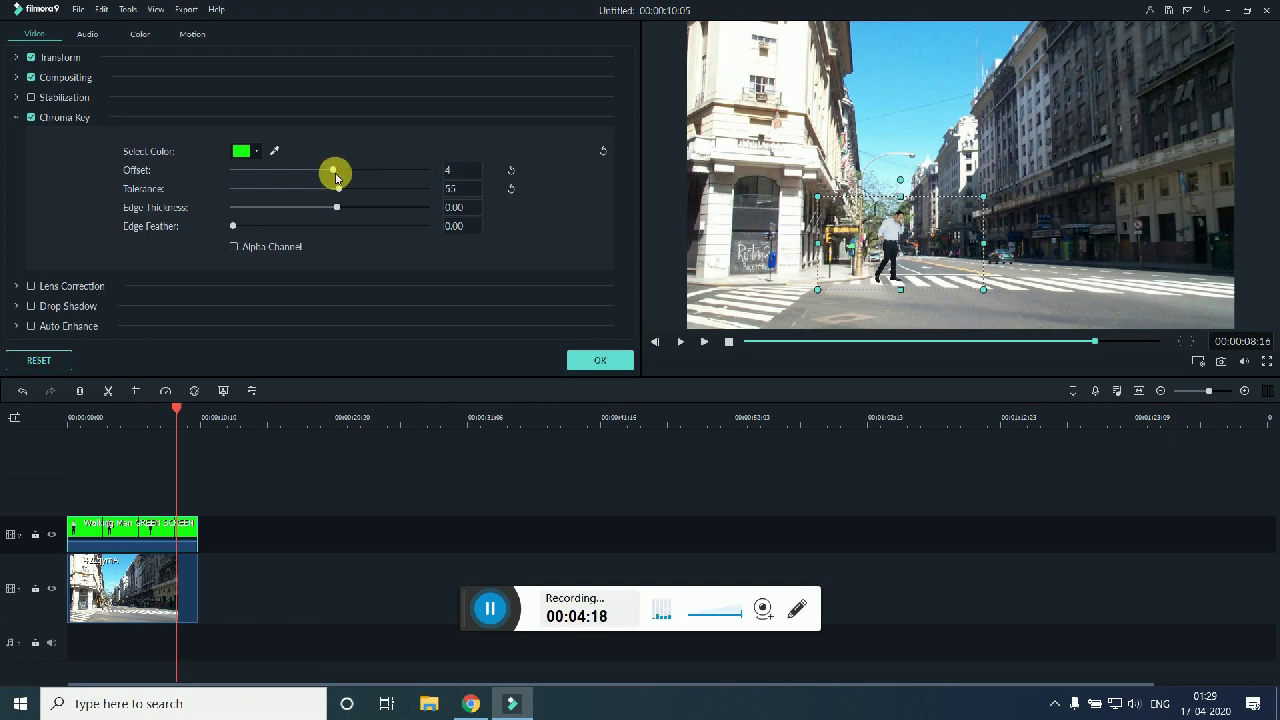
left_click_drag(323, 179, 318, 180)
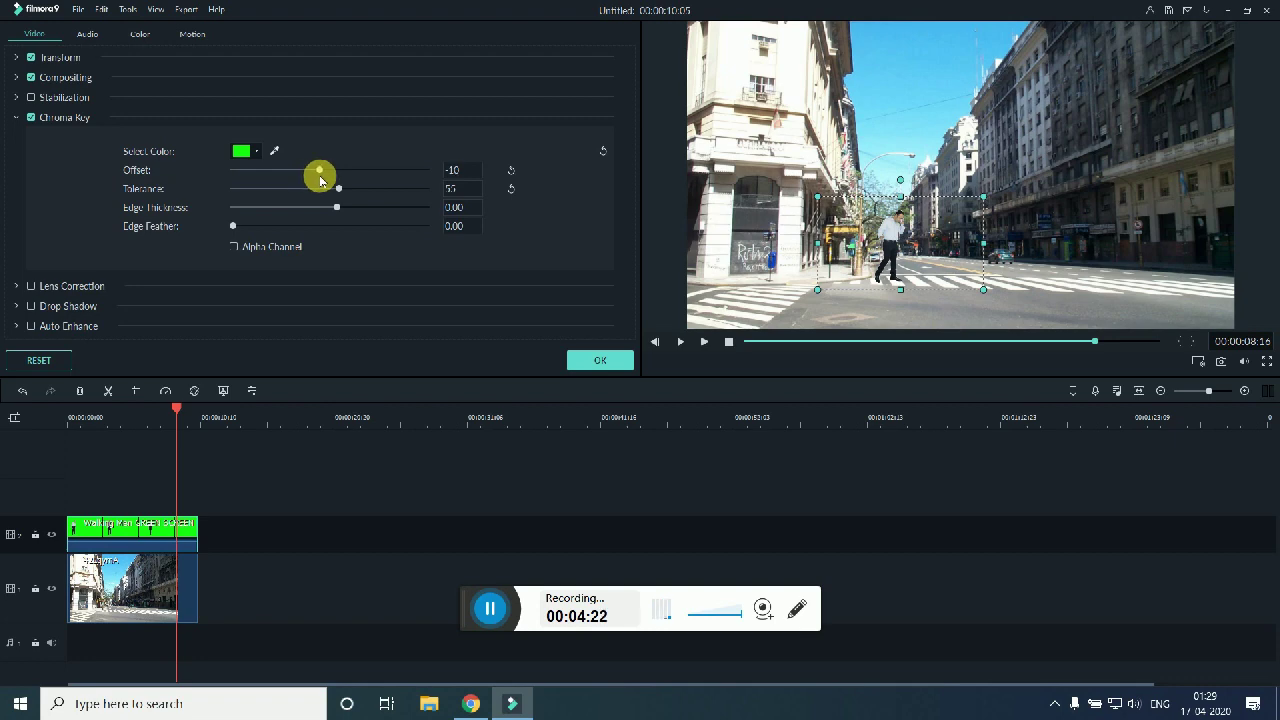
left_click(596, 358)
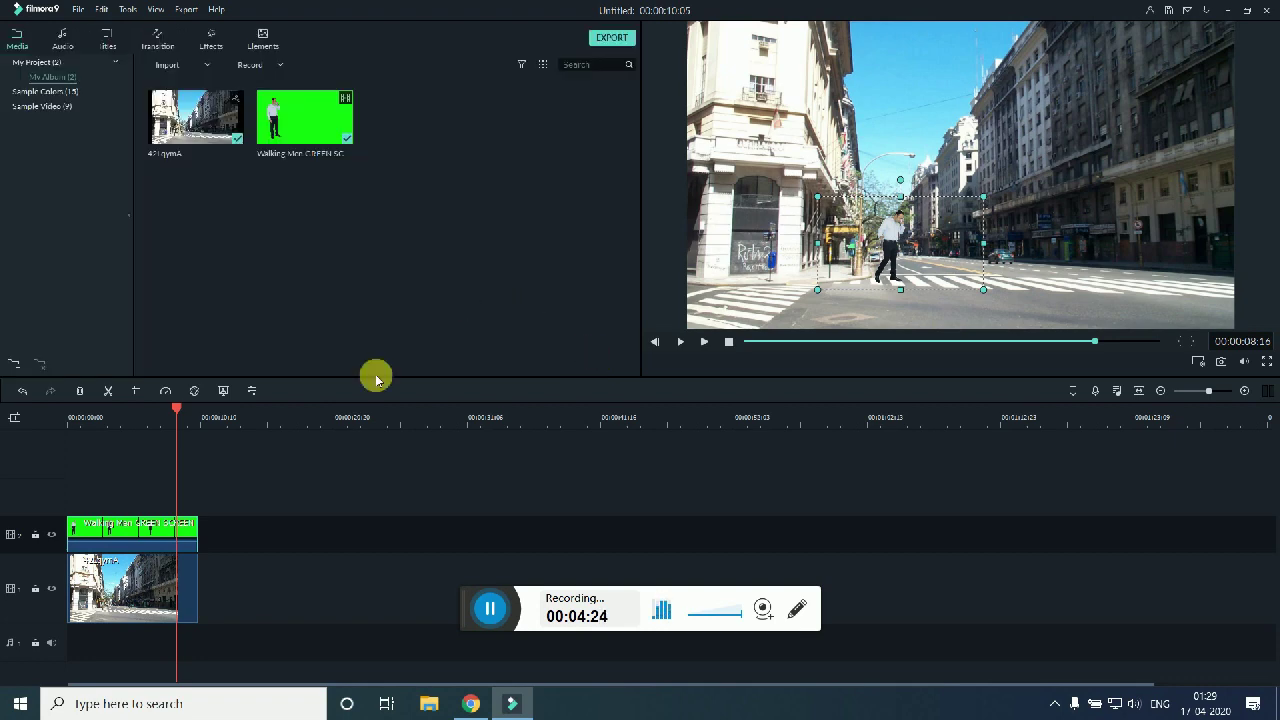
- Play the keyed composite from the start and park the playhead at about 00:00:08:23
left_click(42, 420)
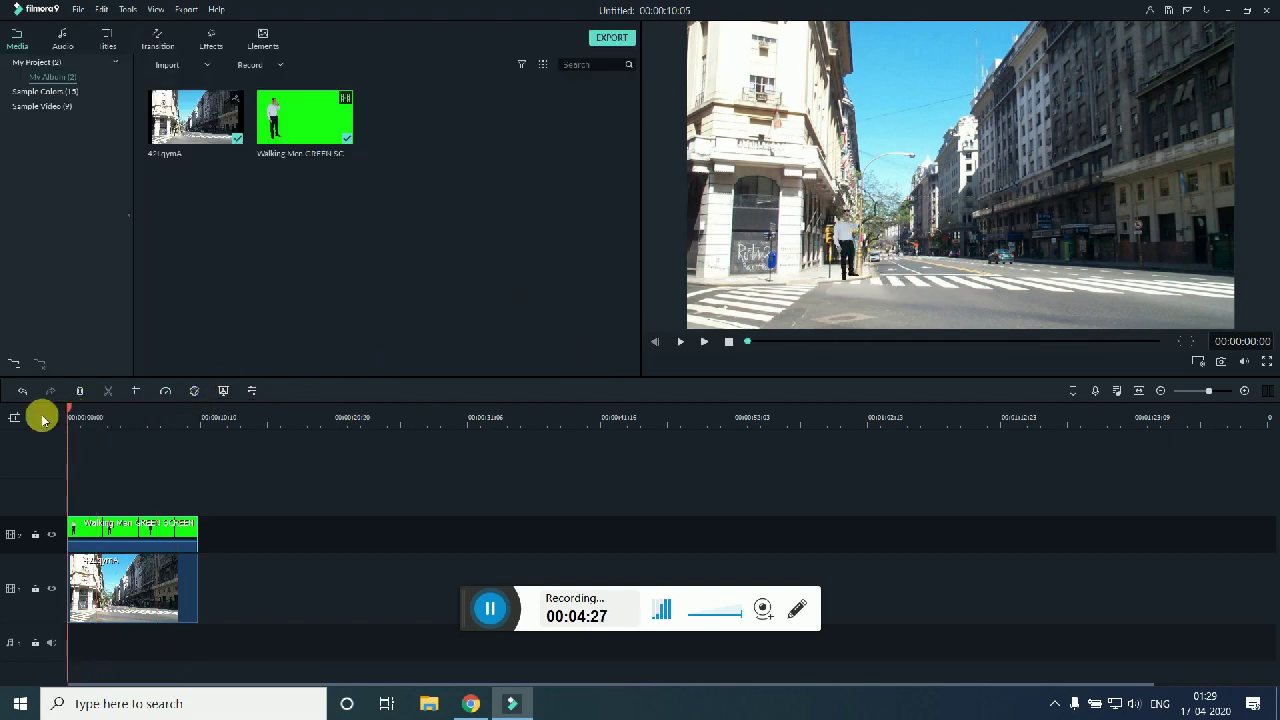
left_click(704, 341)
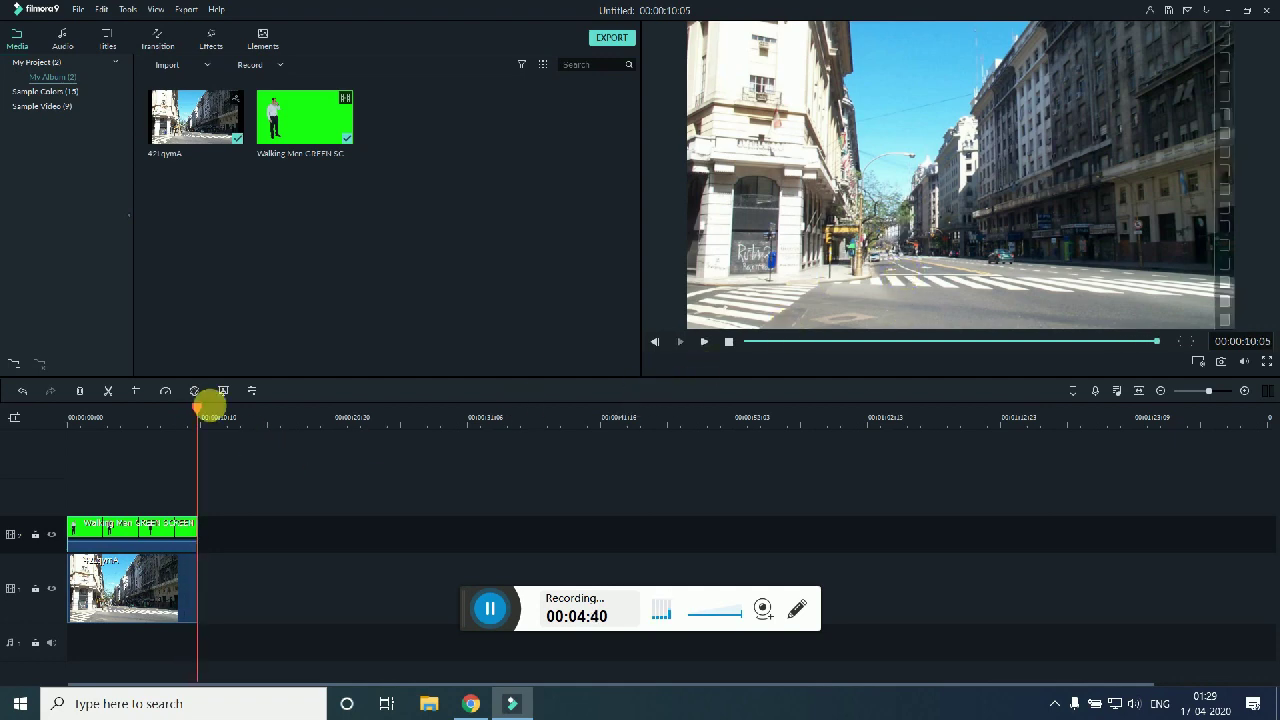
mouse_move(197, 405)
left_mouse_down()
mouse_move(171, 406)
mouse_move(182, 410)
left_mouse_up()
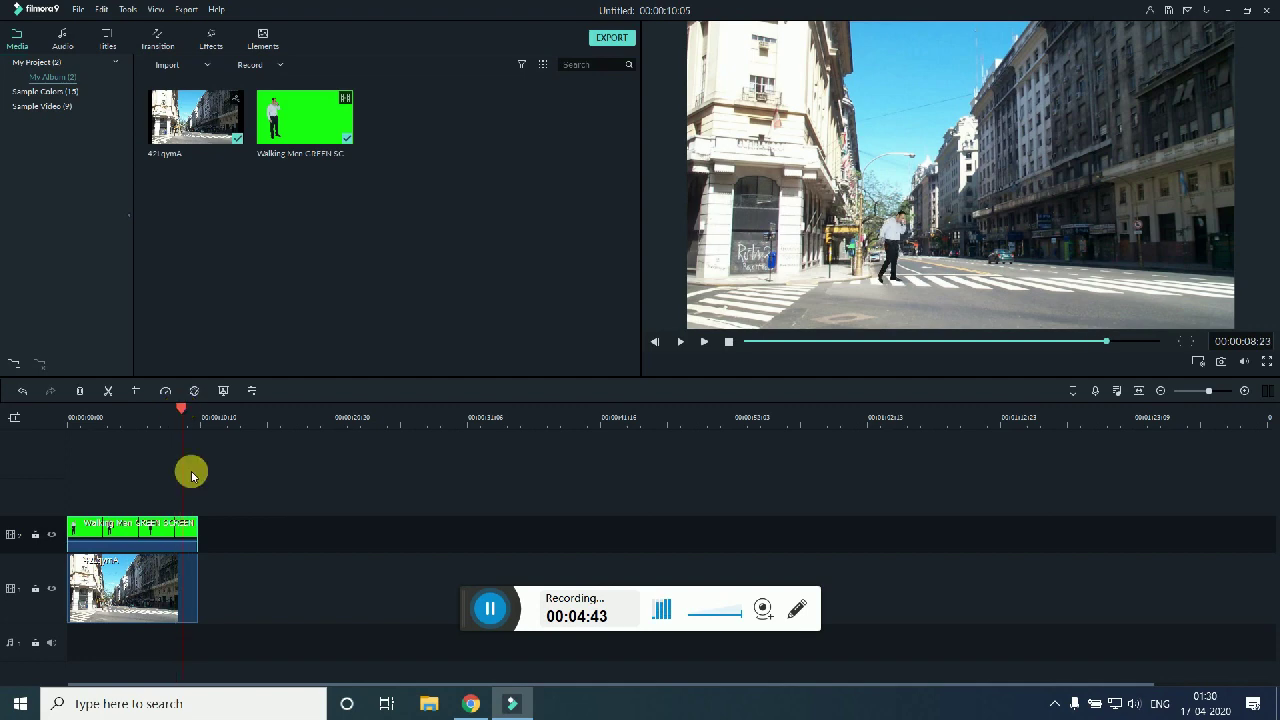
- Split the walking-man and street clips at 8:23 and delete both tails
right_click(188, 533)
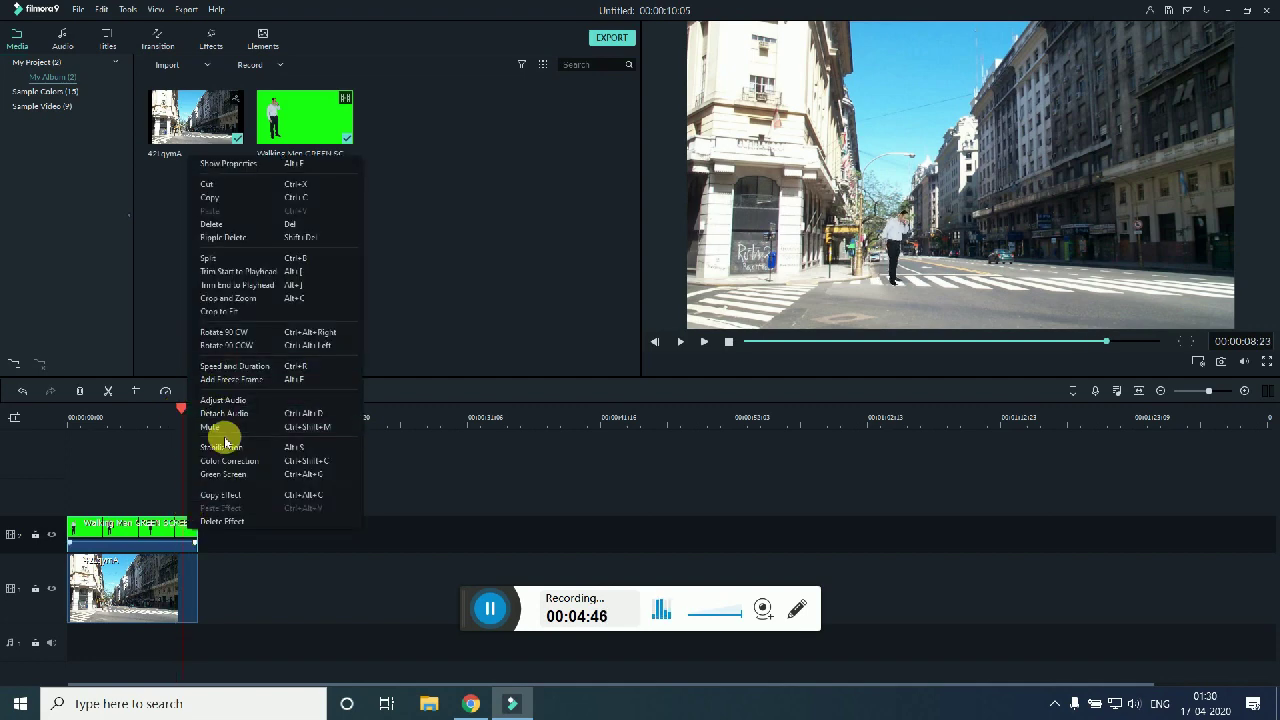
left_click(244, 267)
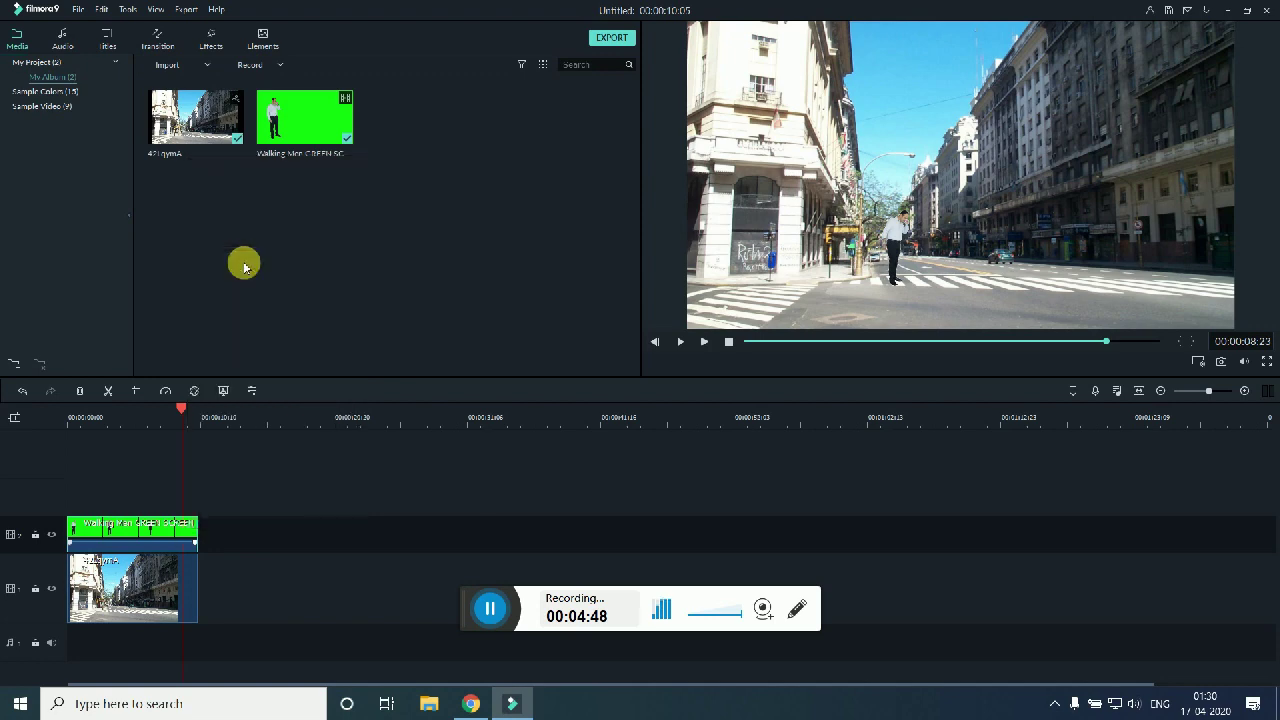
key("Delete")
right_click(188, 560)
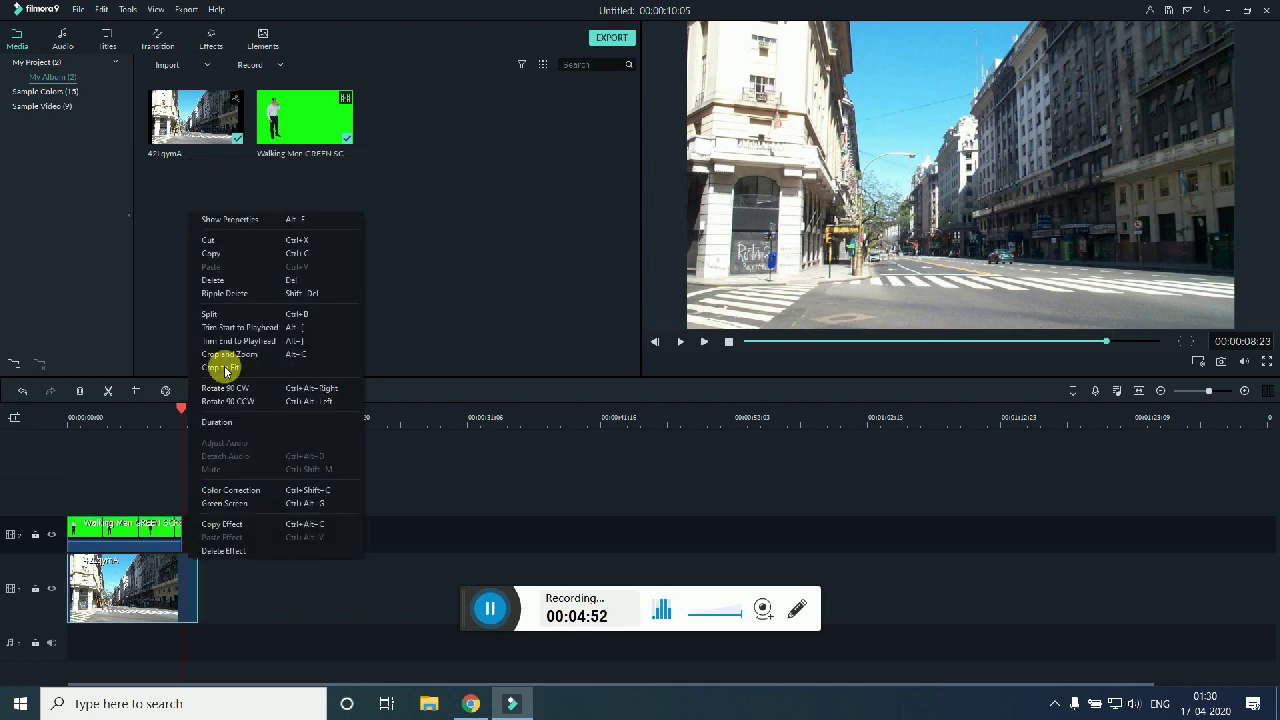
left_click(240, 323)
left_click(190, 570)
key("Delete")
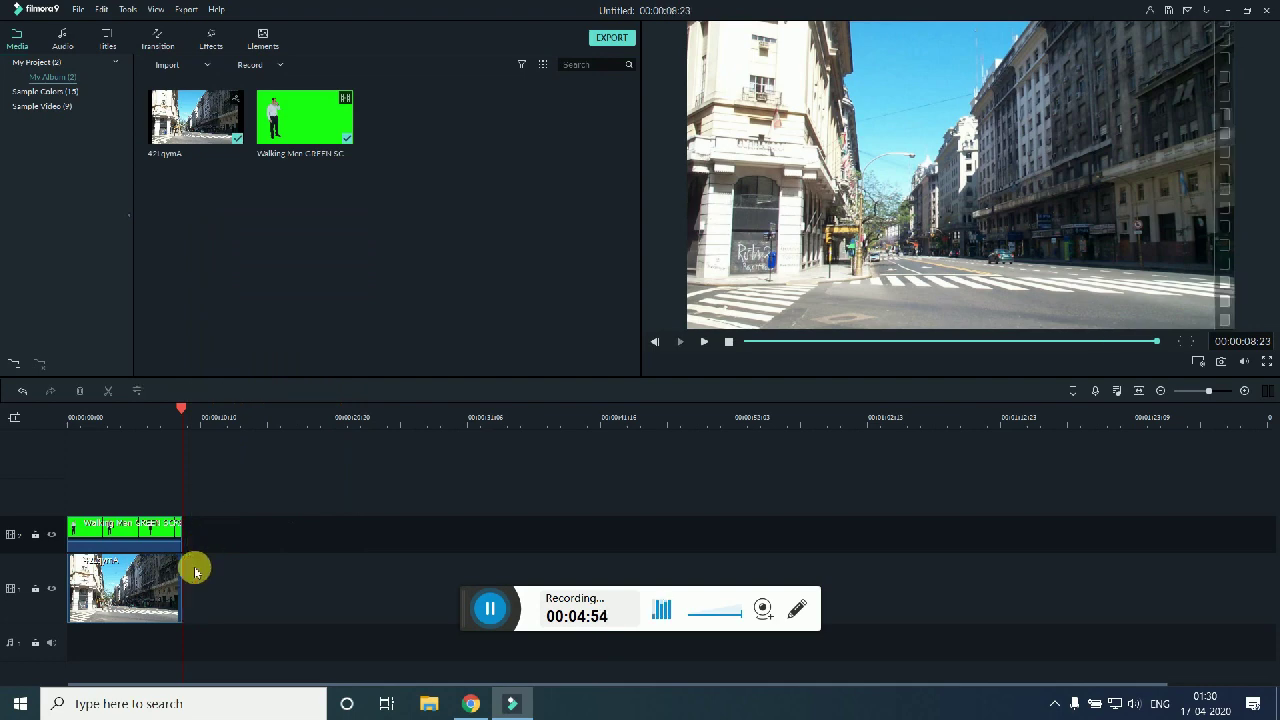
- Play the trimmed composite from the start of the timeline
left_click_drag(179, 410, 5, 400)
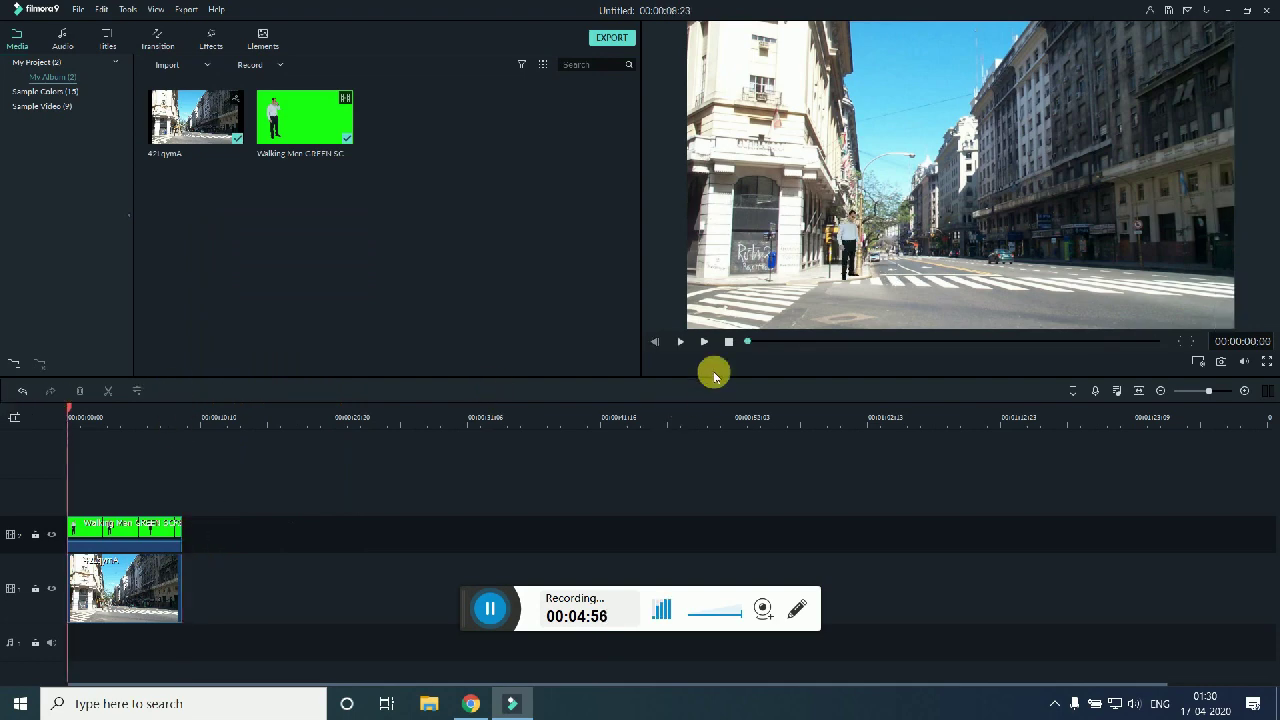
left_click(704, 343)
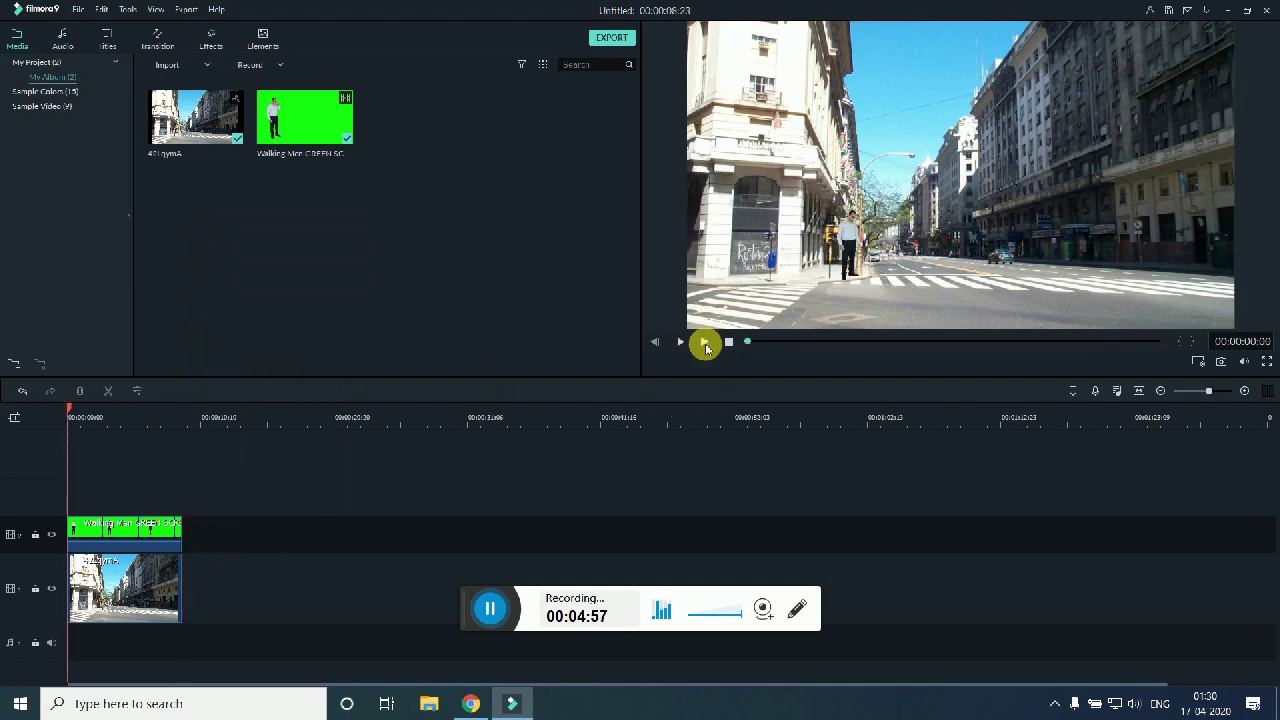
right_click(160, 528)
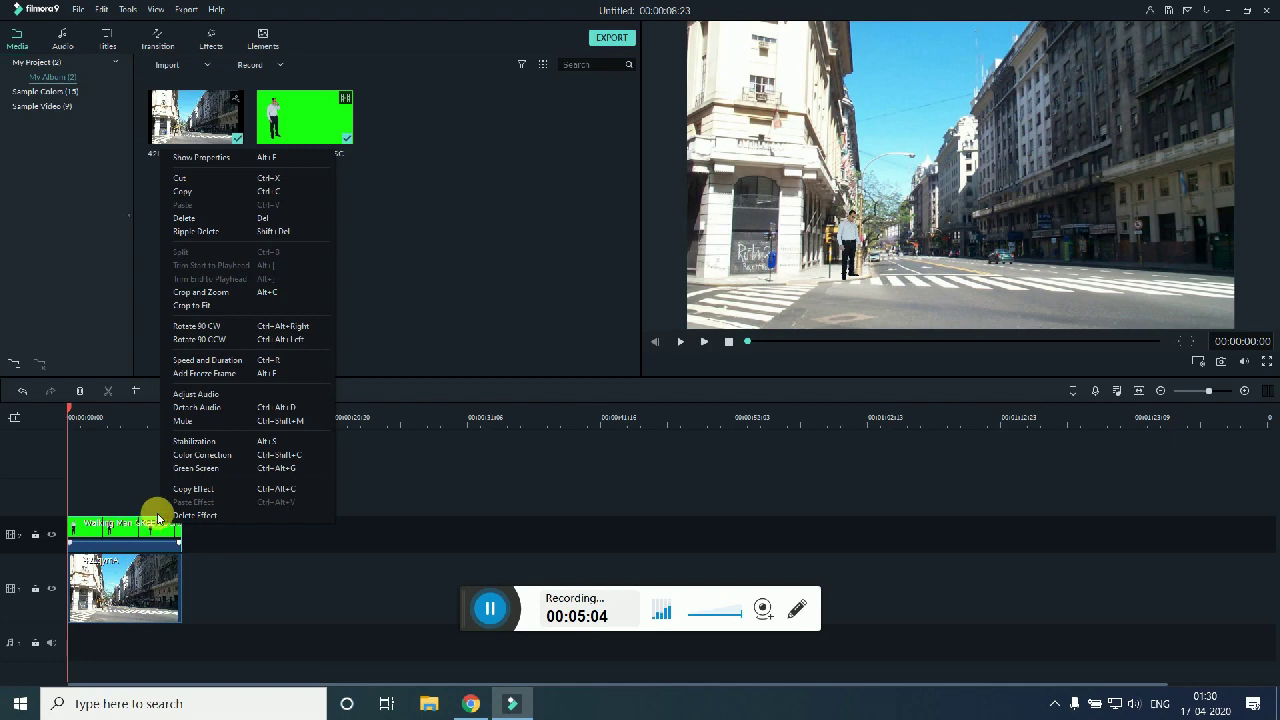
left_click(206, 453)
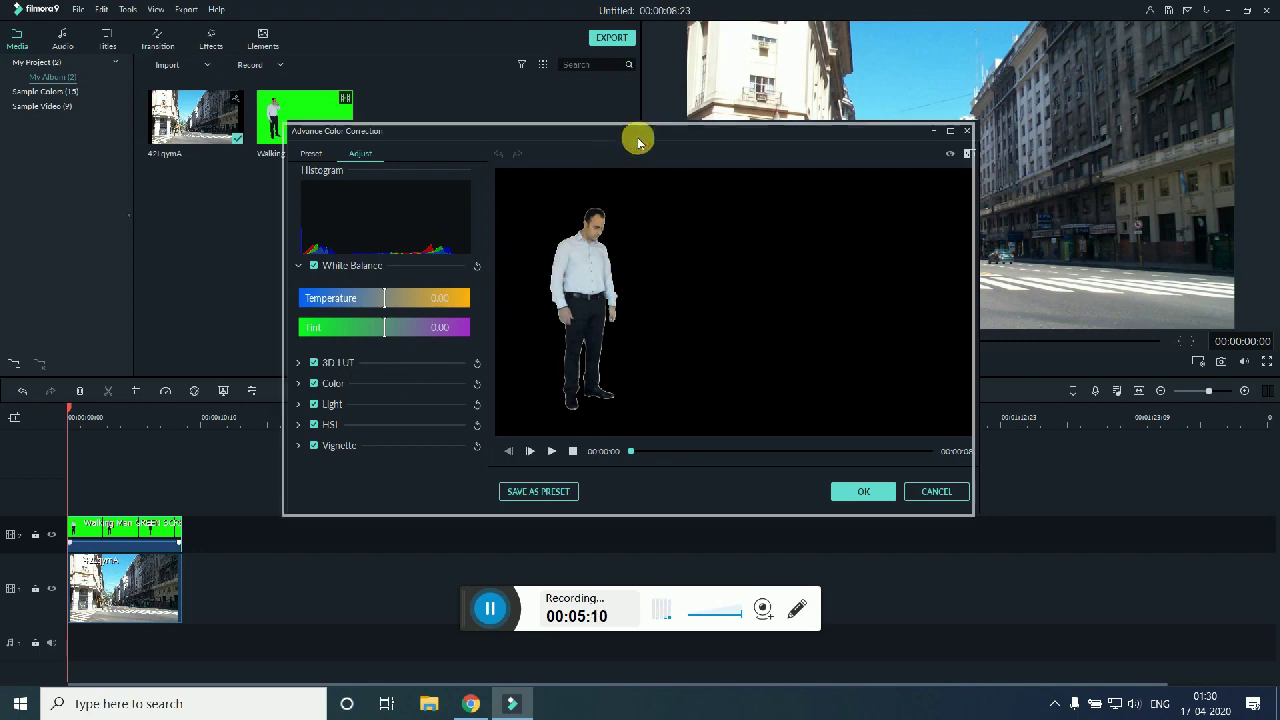
left_click_drag(638, 142, 626, 163)
left_click(296, 292)
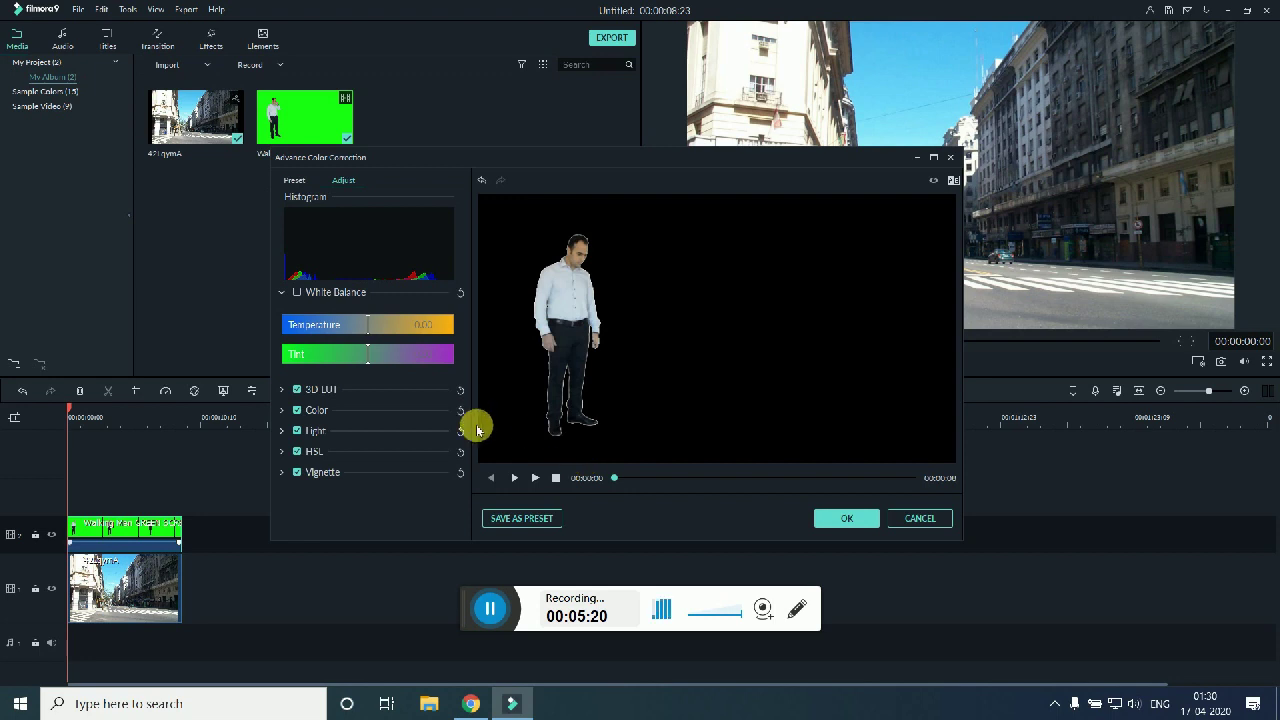
left_click(538, 484)
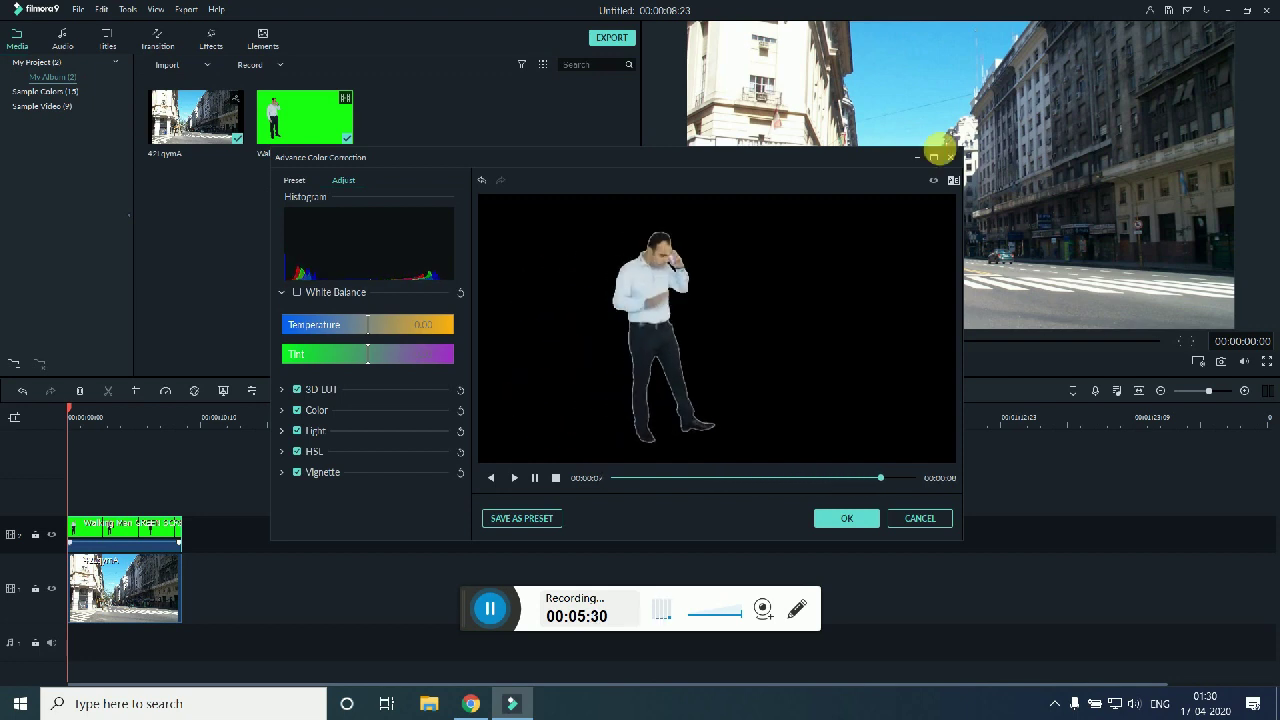
left_click(950, 157)
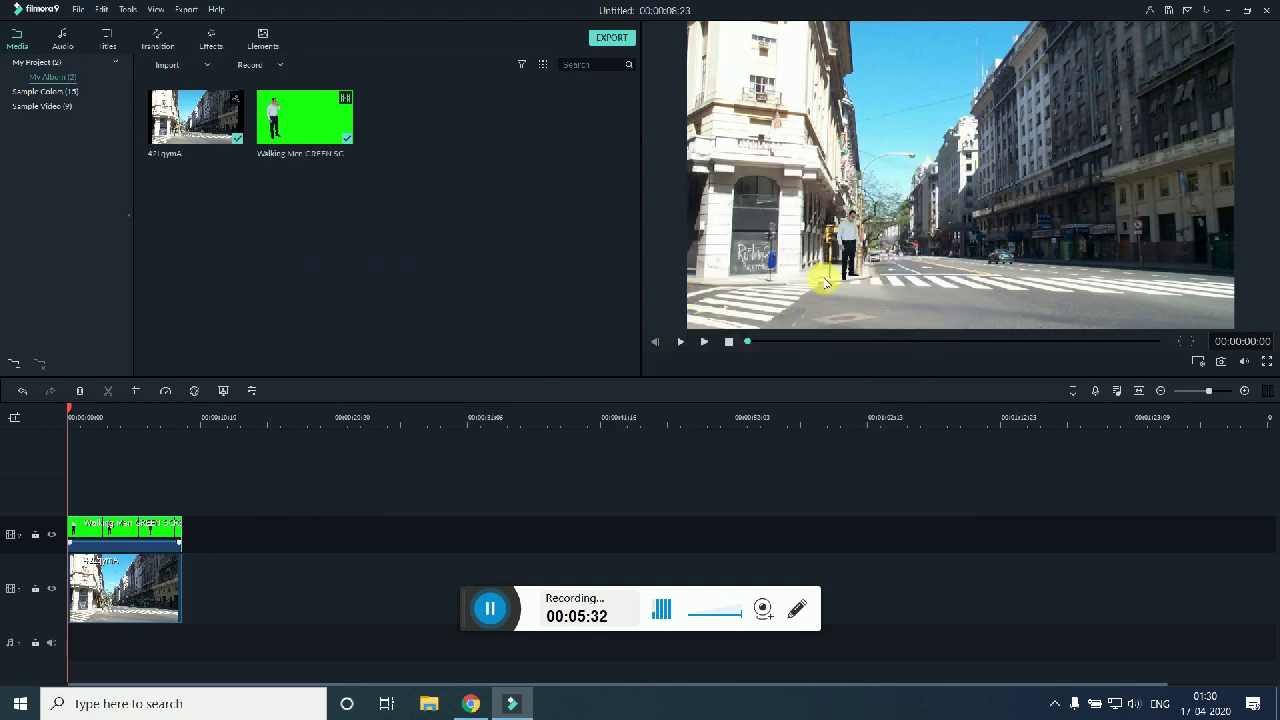
- Lower the walking-man clip's Chroma Key offset to -35 and apply it
left_click(172, 527)
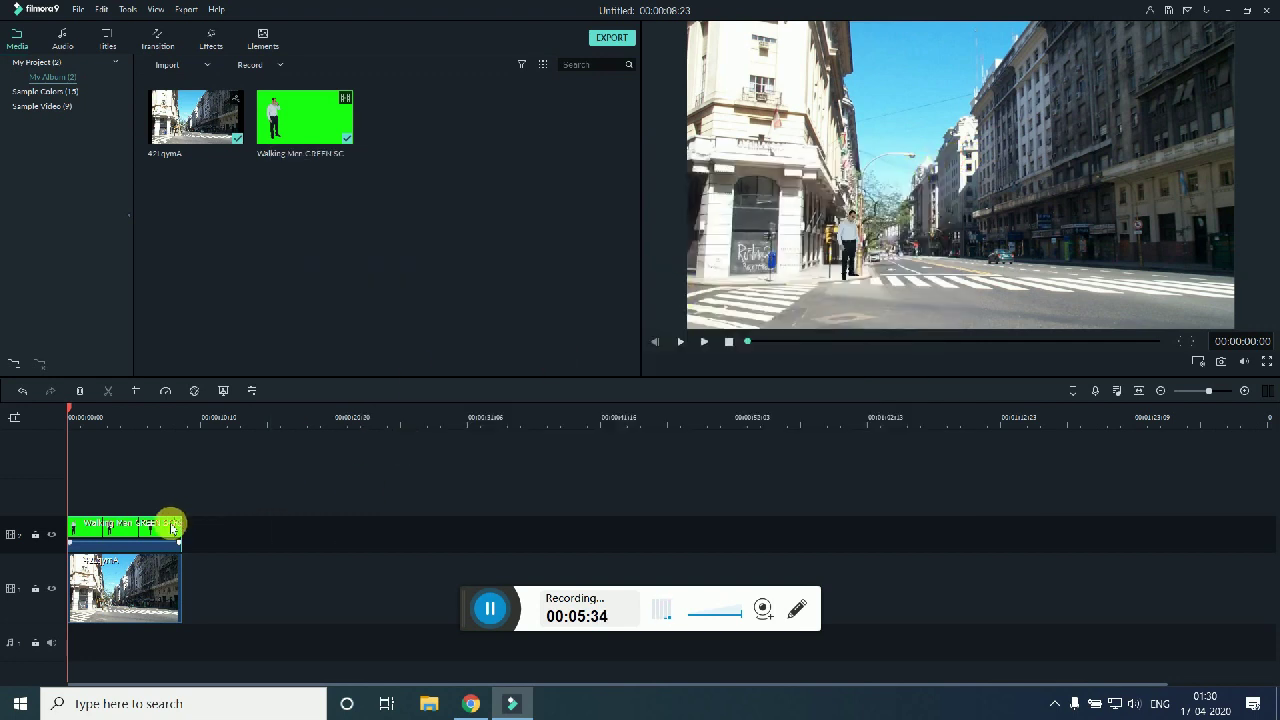
double_click(162, 535)
right_click(162, 532)
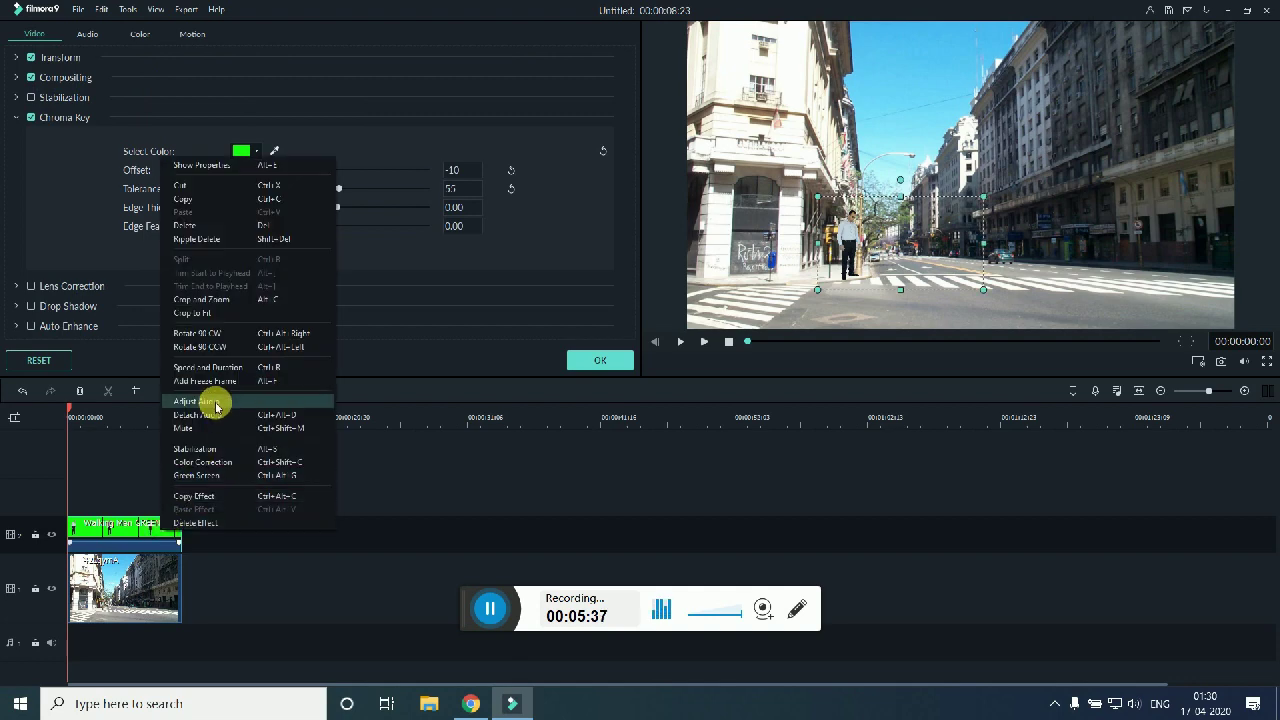
left_click(205, 477)
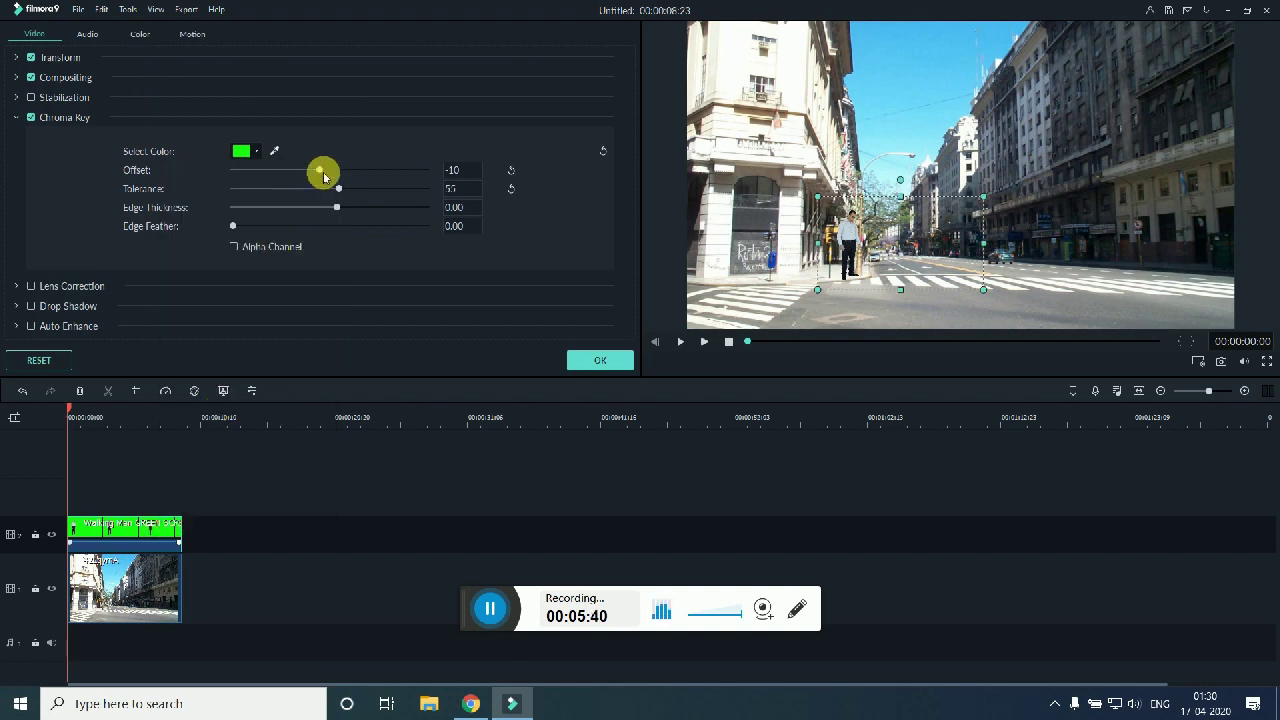
left_click_drag(315, 175, 299, 176)
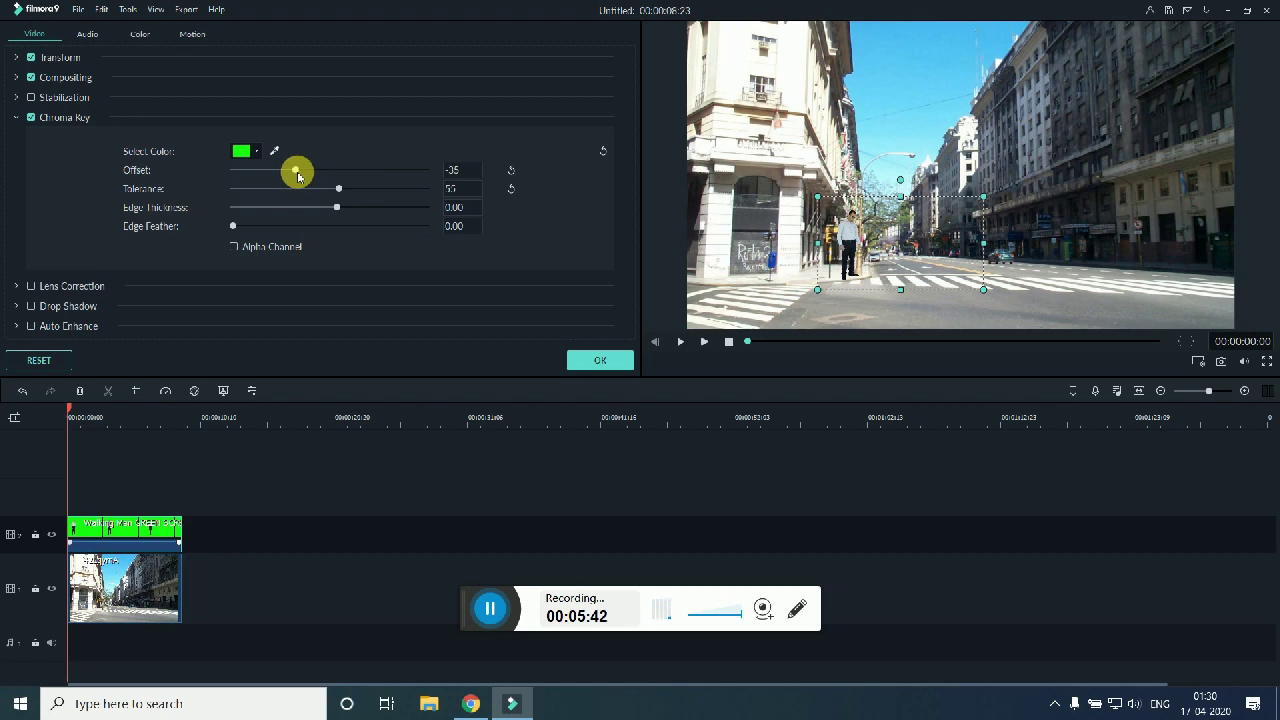
left_click(598, 360)
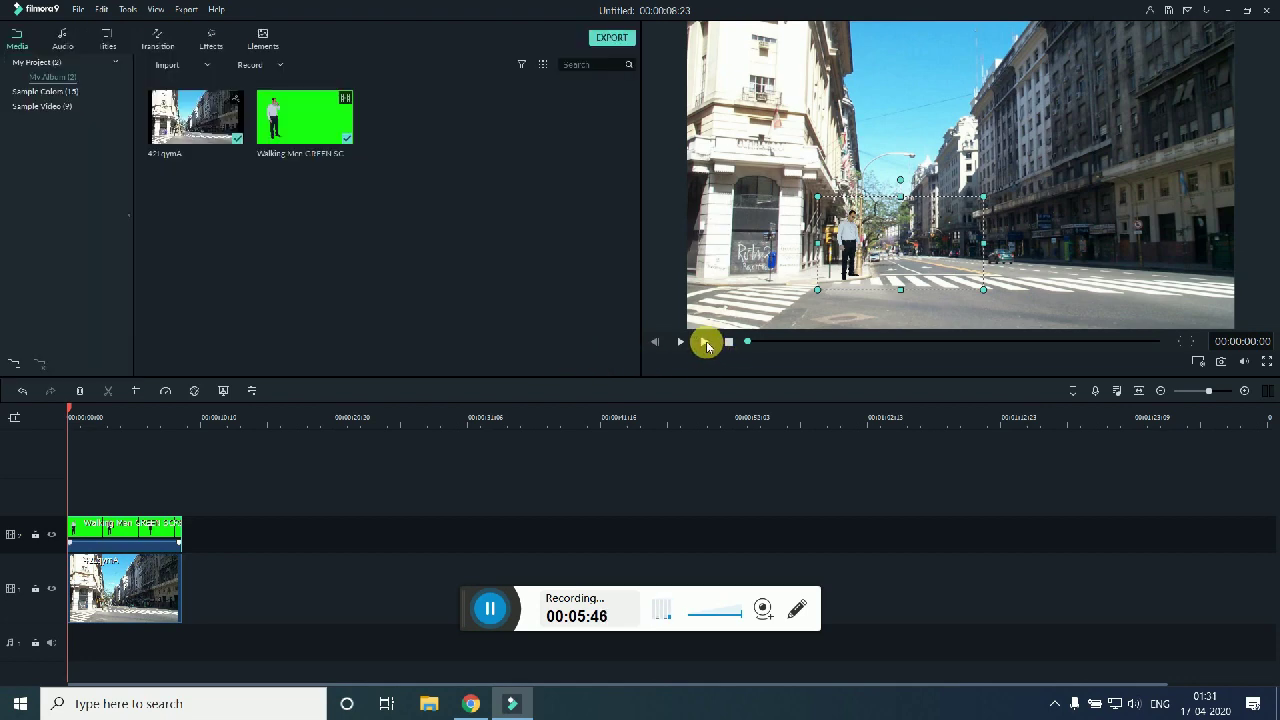
- Play the re-keyed walking-man composite over the city street in the preview
left_click(706, 343)
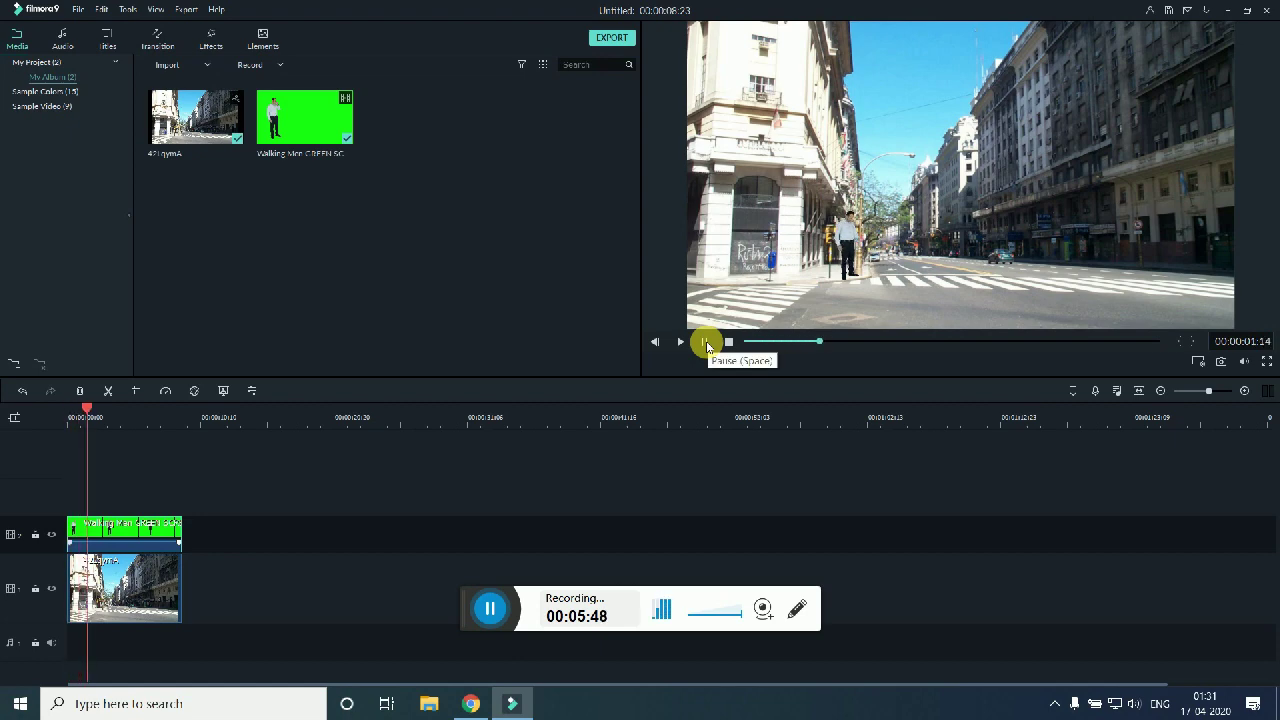